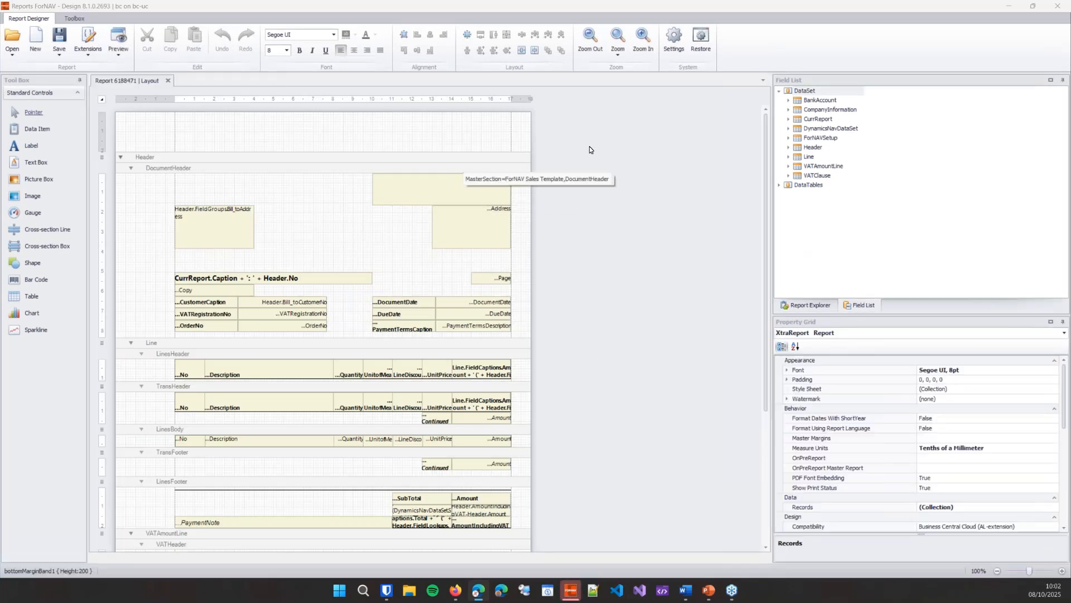
# Step: Add a data item based on the ForNAV Item Weight table under the Header data item
pyautogui.click(40, 134)
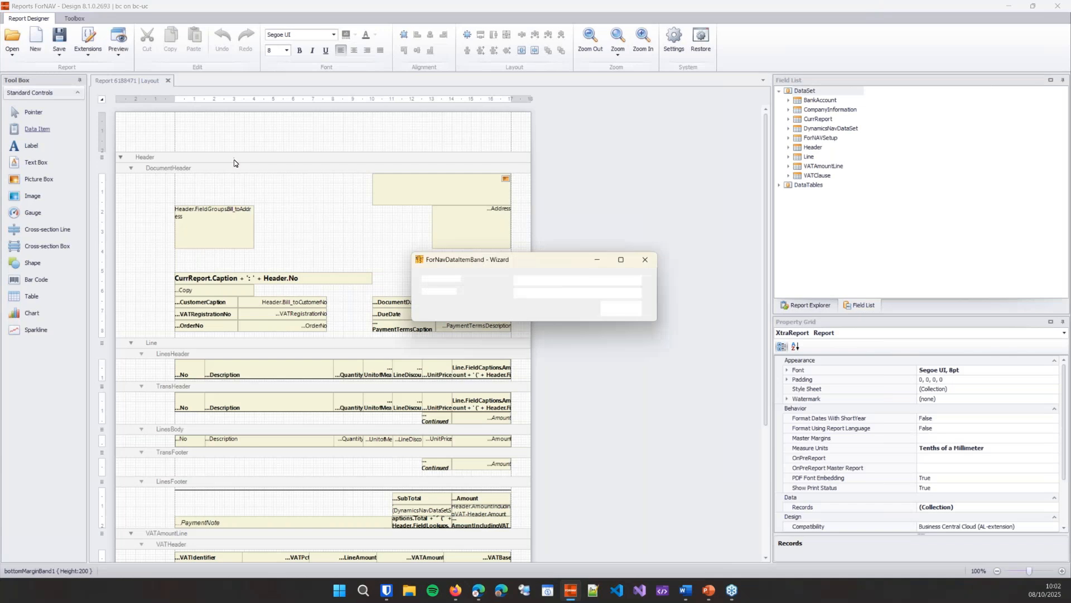
pyautogui.click(640, 280)
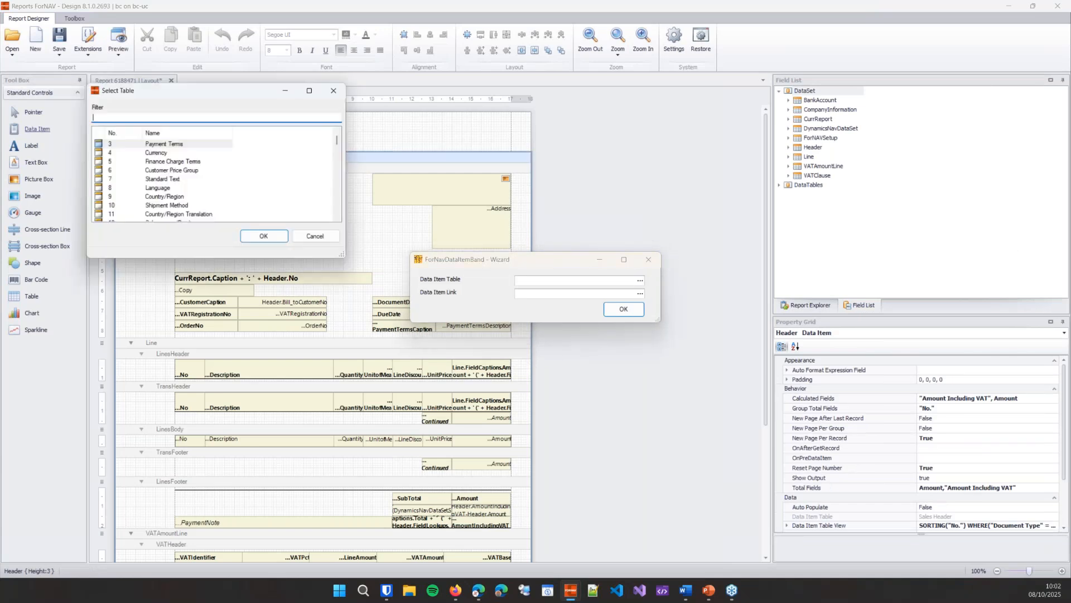
pyautogui.write('forna')
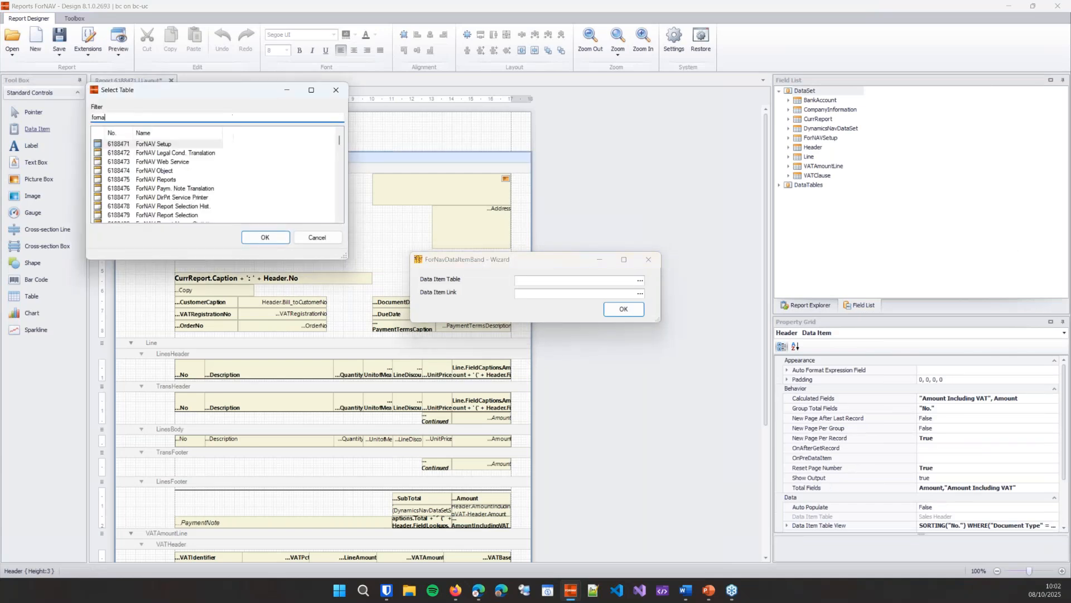
pyautogui.write('v ite')
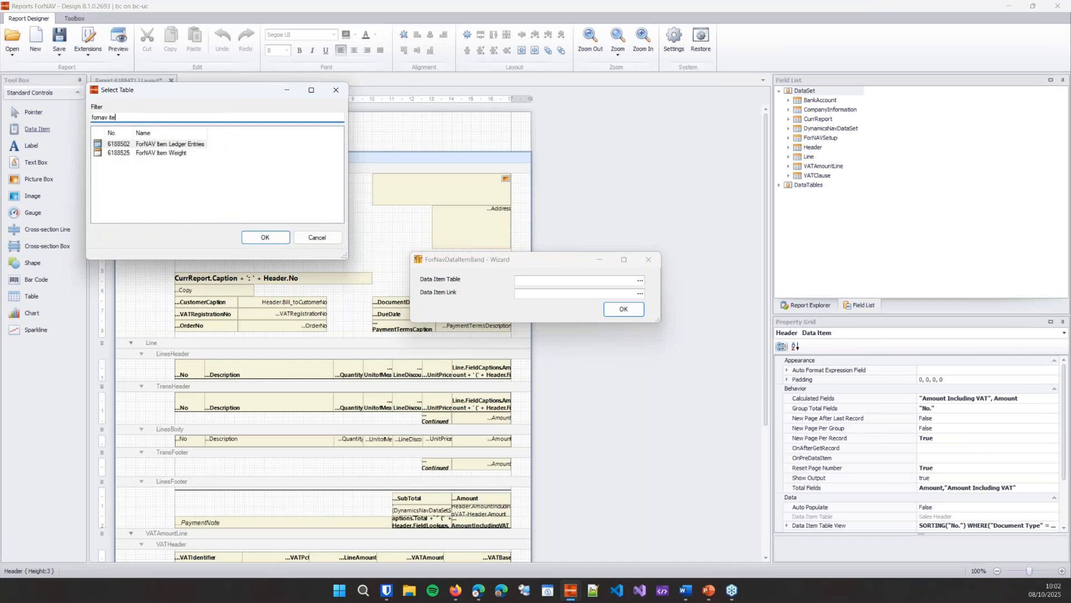
pyautogui.click(187, 153)
pyautogui.click(276, 240)
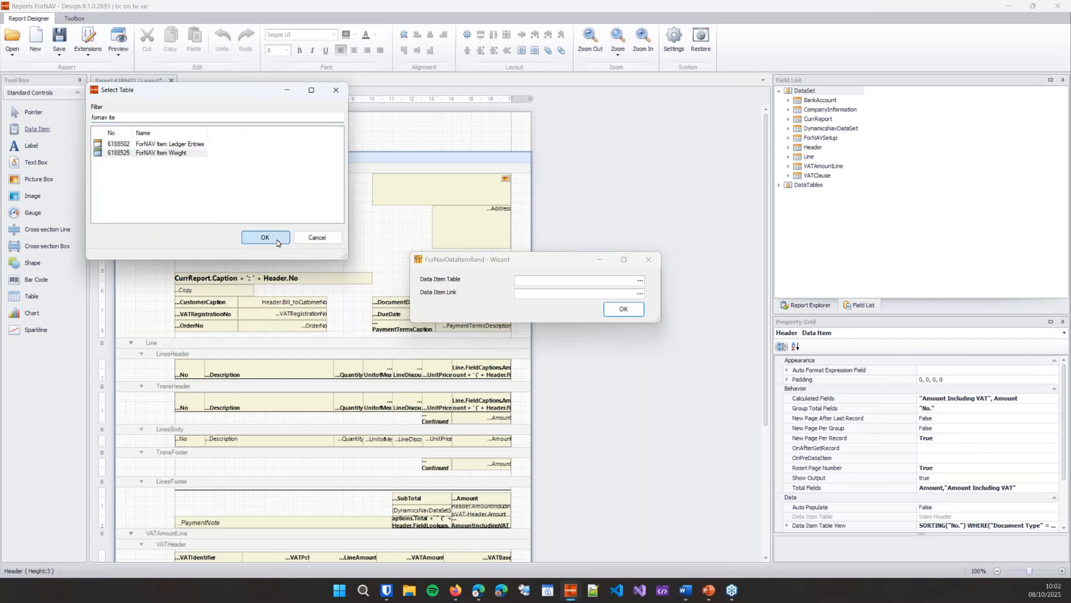
pyautogui.click(624, 309)
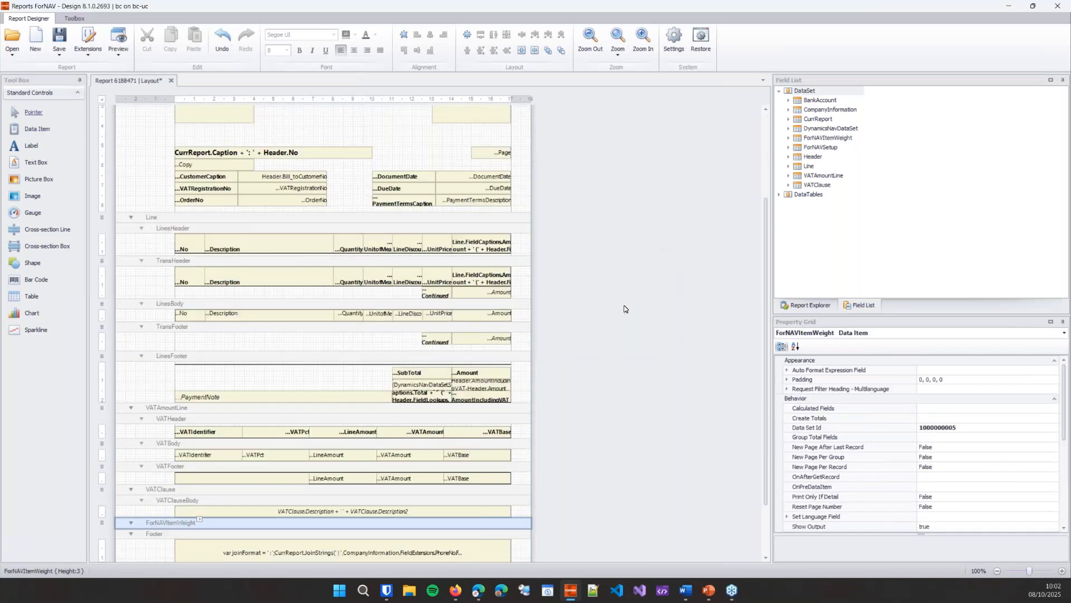
# Step: Set both Auto Populate and Temporary to True for the ForNAVItemWeight data item
pyautogui.scroll(-3, 624, 309)
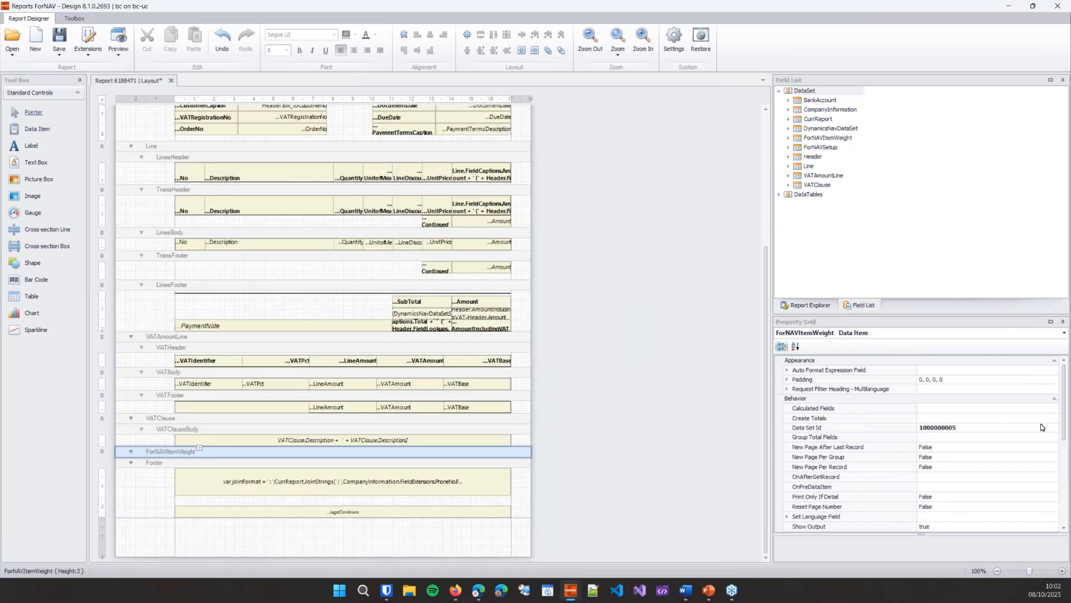
pyautogui.moveTo(1064, 400); pyautogui.dragTo(1065, 463)
pyautogui.doubleClick(845, 524)
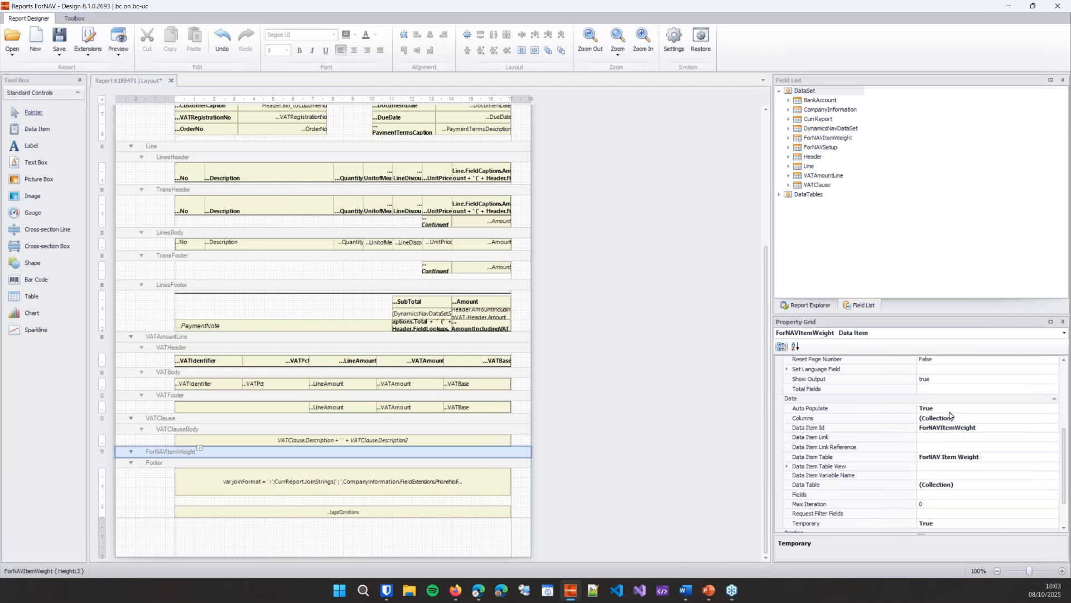
# Step: Move the ForNAVItemWeight data item up to sit between LinesFooter and VATAmountLine
pyautogui.click(499, 456)
pyautogui.rightClick(500, 455)
pyautogui.click(530, 415)
pyautogui.rightClick(500, 420)
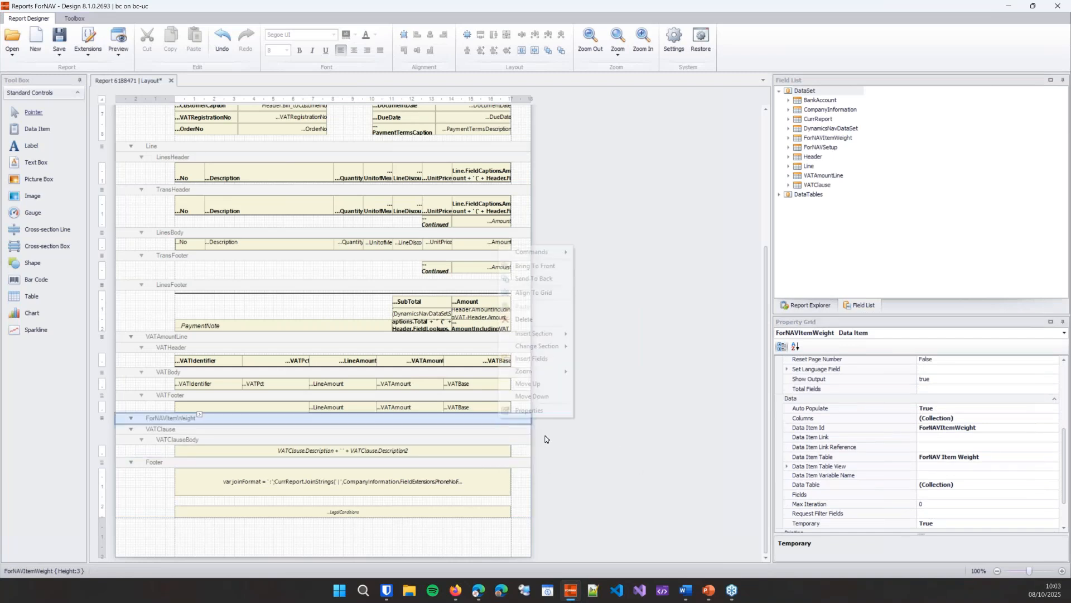
pyautogui.click(551, 385)
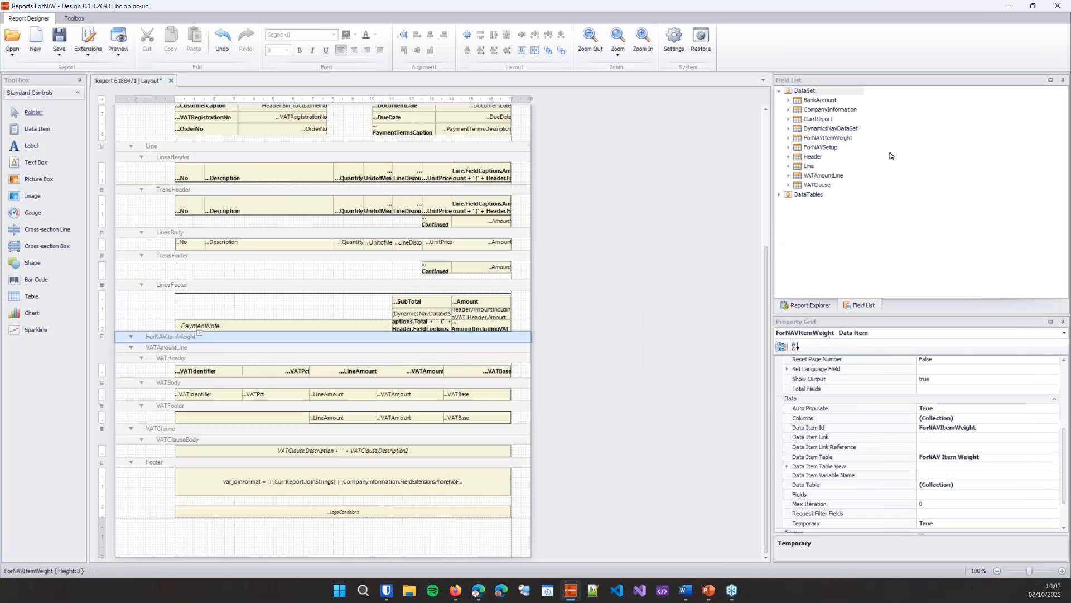
# Step: Insert ItemNo, Country_RegionofOriginCode, TariffNo, Quantity, NetWeight and GrossWeight with captions into the ForNAVItemWeight data item
pyautogui.click(849, 138)
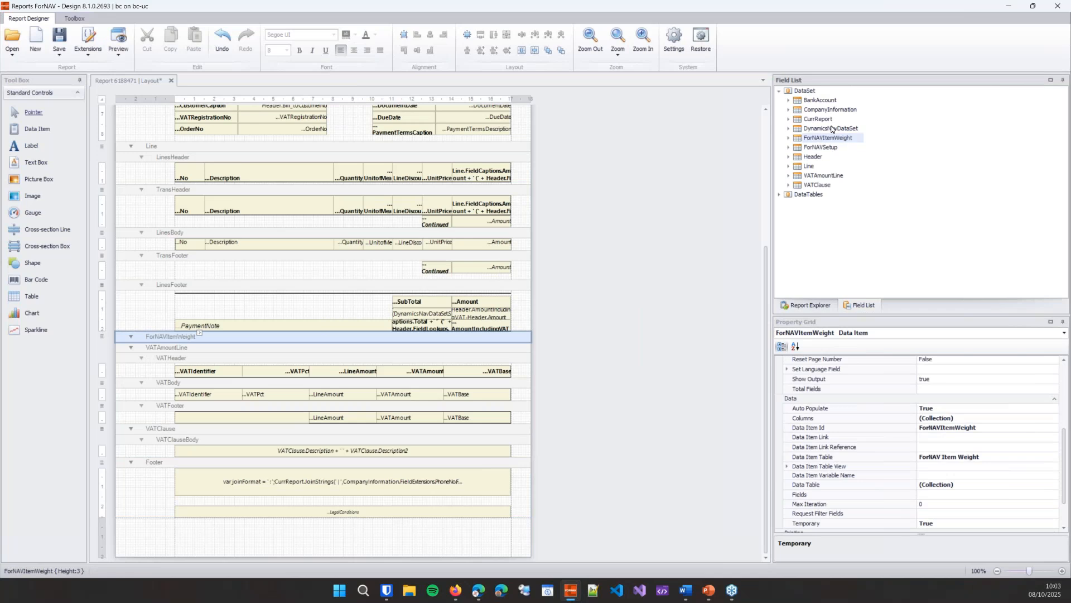
pyautogui.click(789, 138)
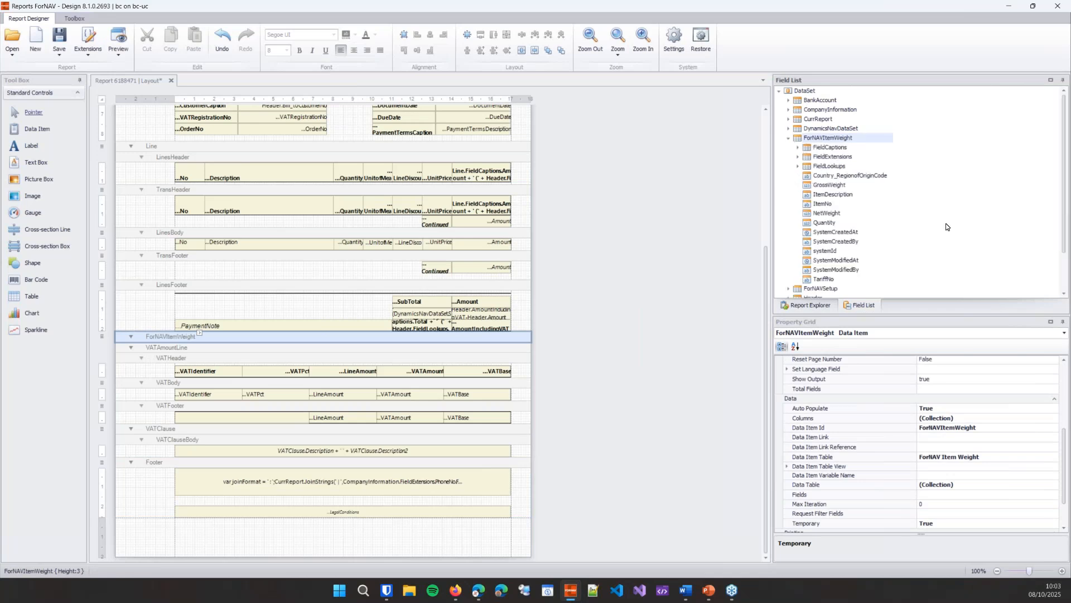
pyautogui.click(827, 205)
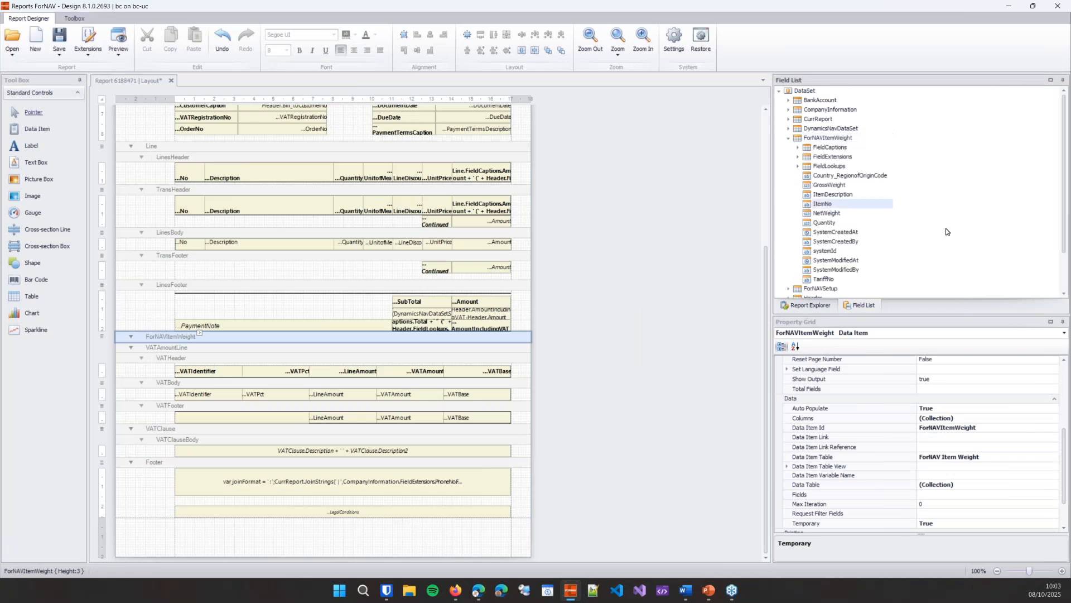
pyautogui.keyDown('ctrl'); pyautogui.click(869, 175); pyautogui.keyUp('ctrl')
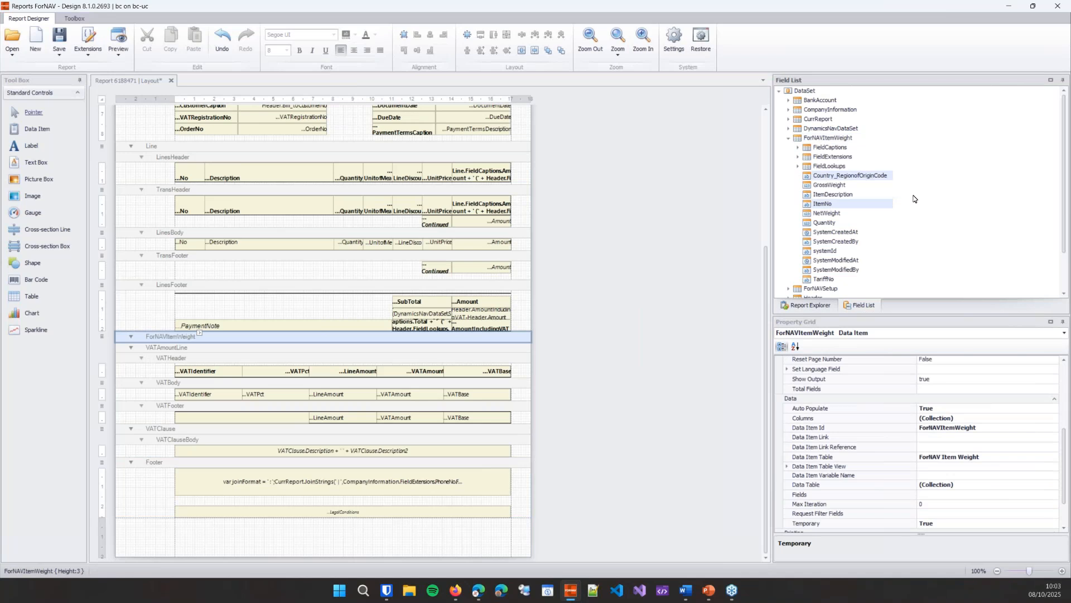
pyautogui.keyDown('ctrl'); pyautogui.click(833, 280); pyautogui.keyUp('ctrl')
pyautogui.keyDown('ctrl'); pyautogui.click(836, 224); pyautogui.keyUp('ctrl')
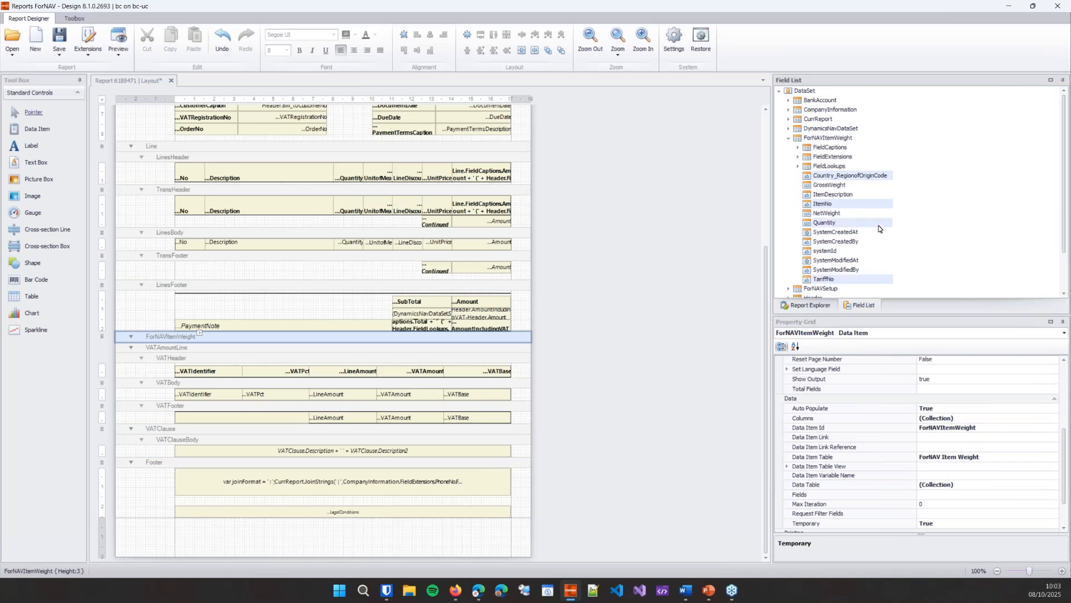
pyautogui.keyDown('ctrl'); pyautogui.click(837, 214); pyautogui.keyUp('ctrl')
pyautogui.keyDown('ctrl'); pyautogui.click(842, 186); pyautogui.keyUp('ctrl')
pyautogui.moveTo(873, 185); pyautogui.dragTo(335, 342)
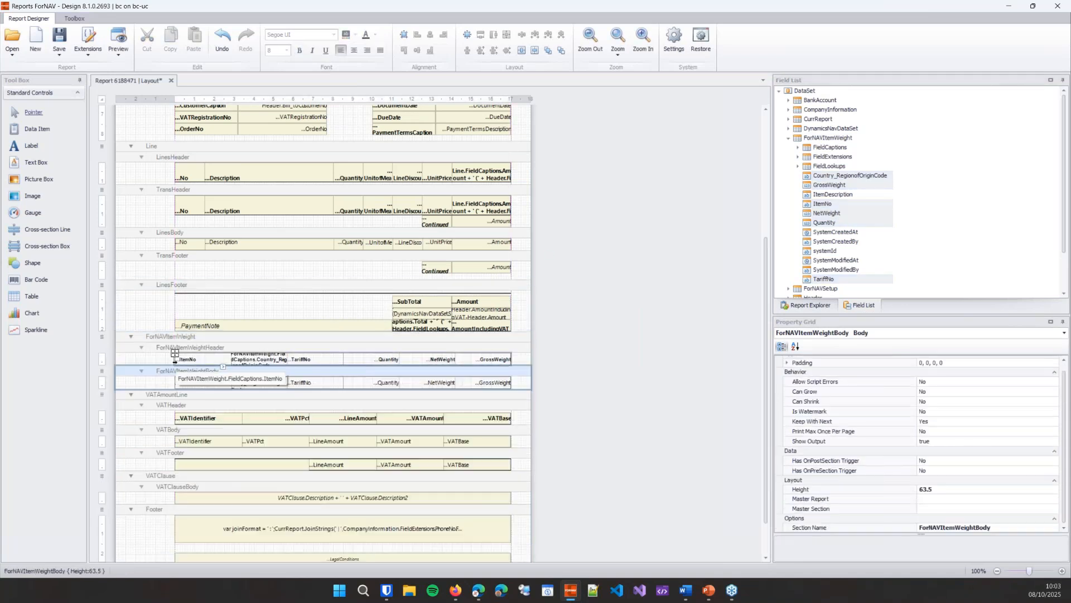
# Step: Make the ForNAVItemWeightHeader section taller and shift its caption boxes down to leave space above them
pyautogui.moveTo(516, 366); pyautogui.dragTo(517, 372)
pyautogui.moveTo(158, 364); pyautogui.dragTo(518, 366)
pyautogui.press('Down')
# Step: Fill all ForNAVItemWeight header and body boxes with light yellow (255, 255, 128) and save the layout
pyautogui.click(254, 350)
pyautogui.click(306, 368)
pyautogui.keyDown('ctrl'); pyautogui.click(366, 372); pyautogui.keyUp('ctrl')
pyautogui.keyDown('ctrl'); pyautogui.click(427, 371); pyautogui.keyUp('ctrl')
pyautogui.keyDown('ctrl'); pyautogui.click(475, 370); pyautogui.keyUp('ctrl')
pyautogui.keyDown('ctrl'); pyautogui.click(485, 392); pyautogui.keyUp('ctrl')
pyautogui.keyDown('ctrl'); pyautogui.click(417, 394); pyautogui.keyUp('ctrl')
pyautogui.keyDown('ctrl'); pyautogui.click(378, 394); pyautogui.keyUp('ctrl')
pyautogui.keyDown('ctrl'); pyautogui.click(297, 394); pyautogui.keyUp('ctrl')
pyautogui.keyDown('ctrl'); pyautogui.click(266, 393); pyautogui.keyUp('ctrl')
pyautogui.keyDown('ctrl'); pyautogui.click(218, 392); pyautogui.keyUp('ctrl')
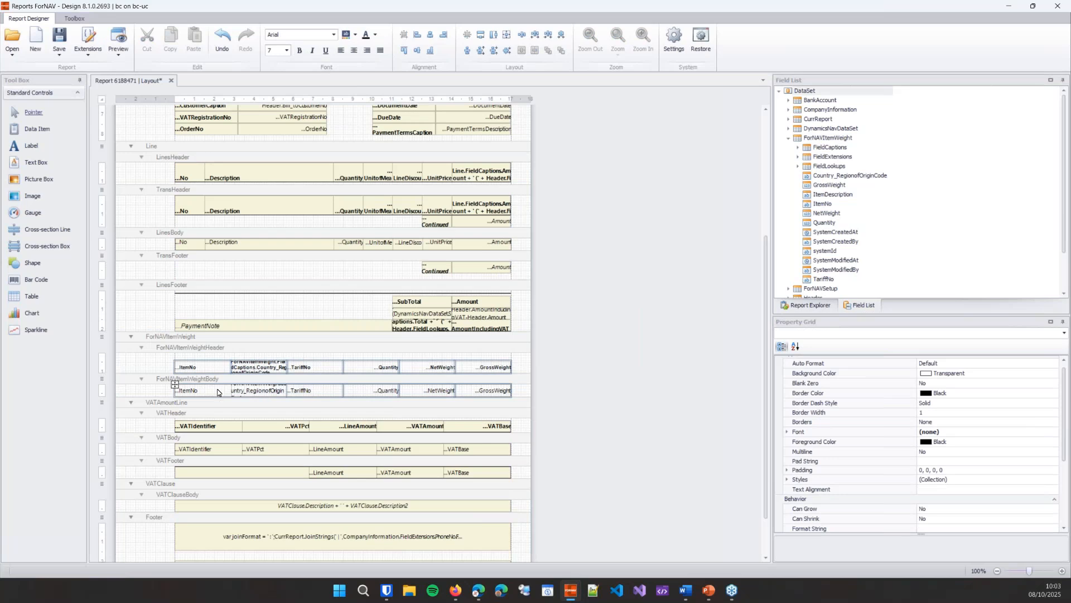
pyautogui.click(356, 36)
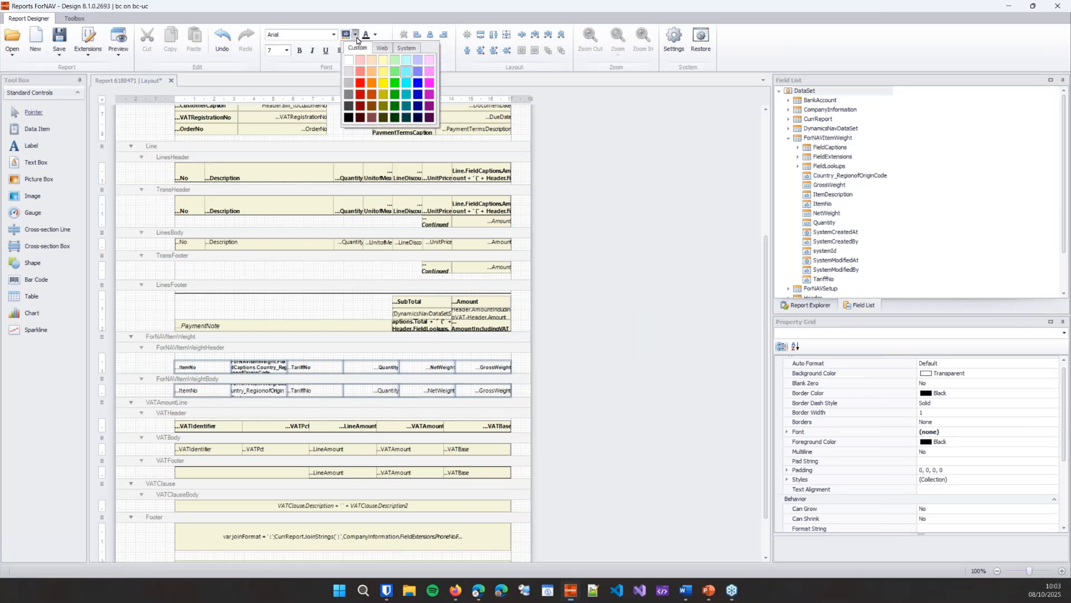
pyautogui.click(386, 75)
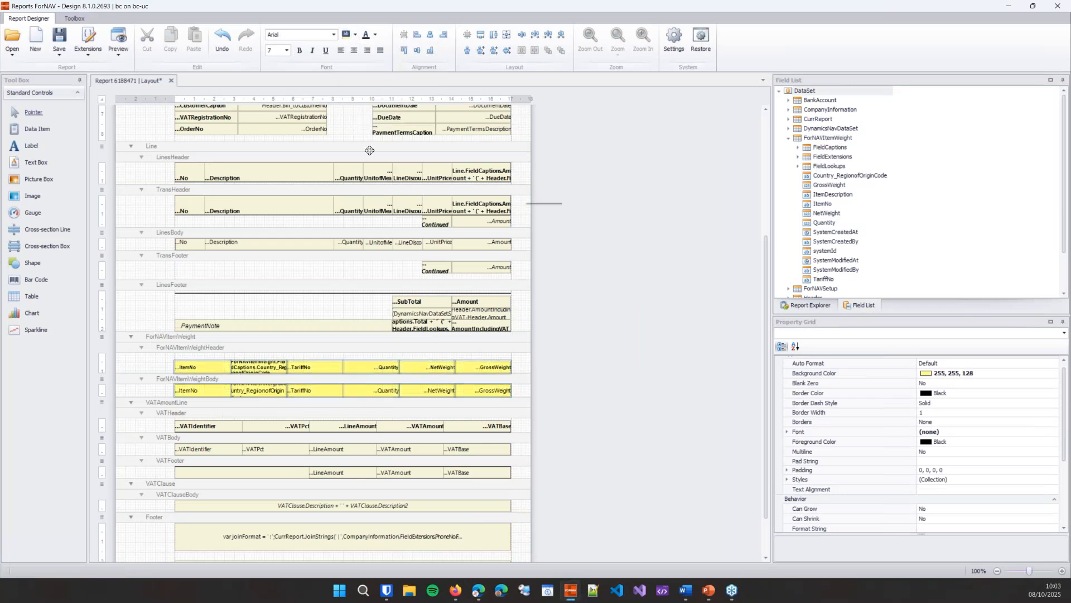
pyautogui.click(62, 44)
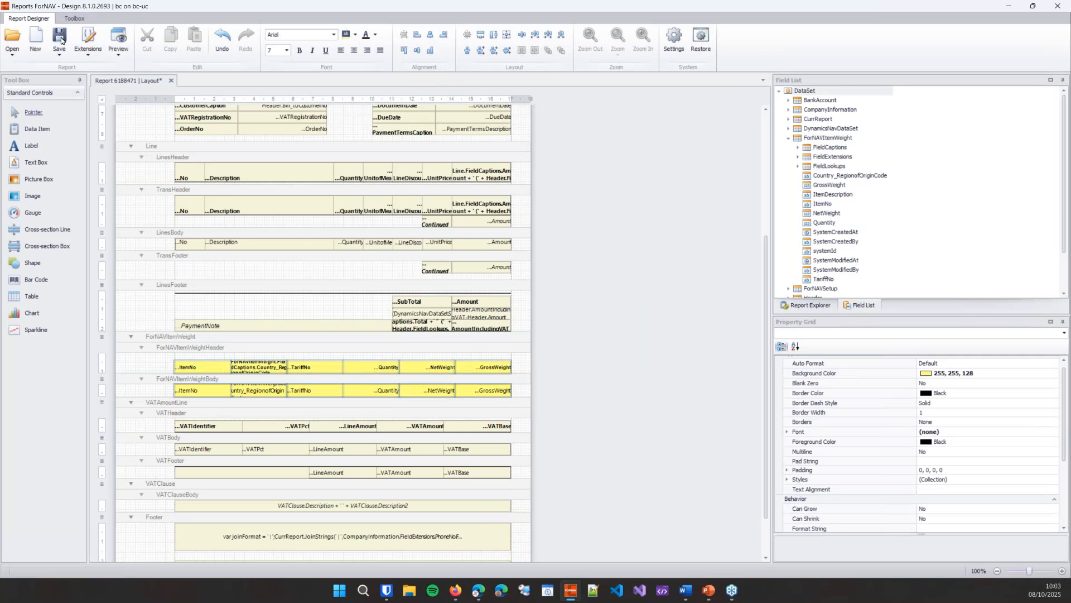
pyautogui.click(649, 213)
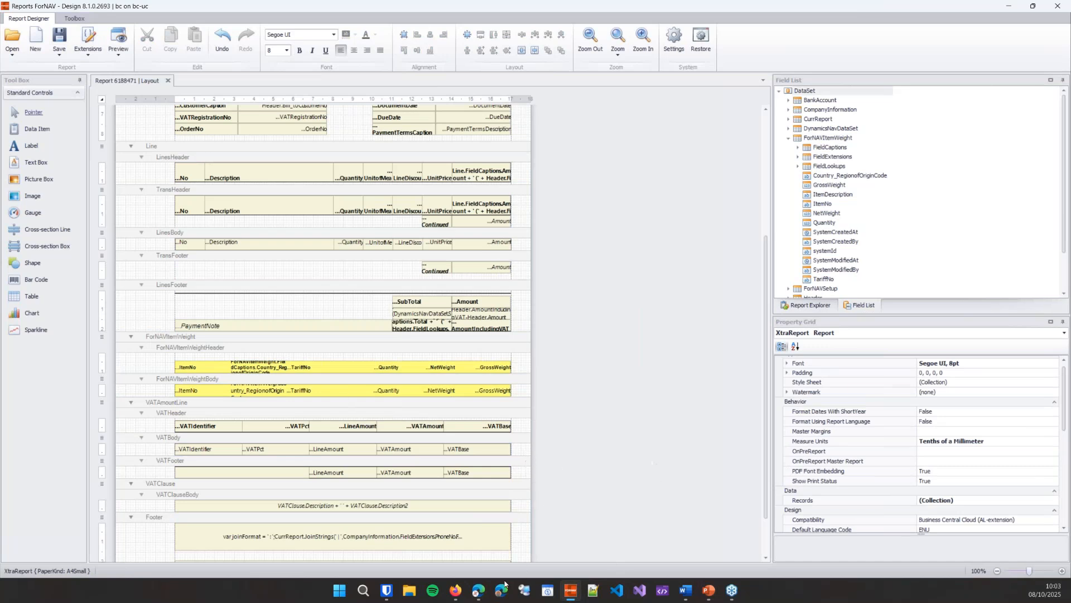
# Step: Switch to Business Central, close the ForNAV report page and open the Spotsmeyer's Furnishings sales order
pyautogui.click(479, 589)
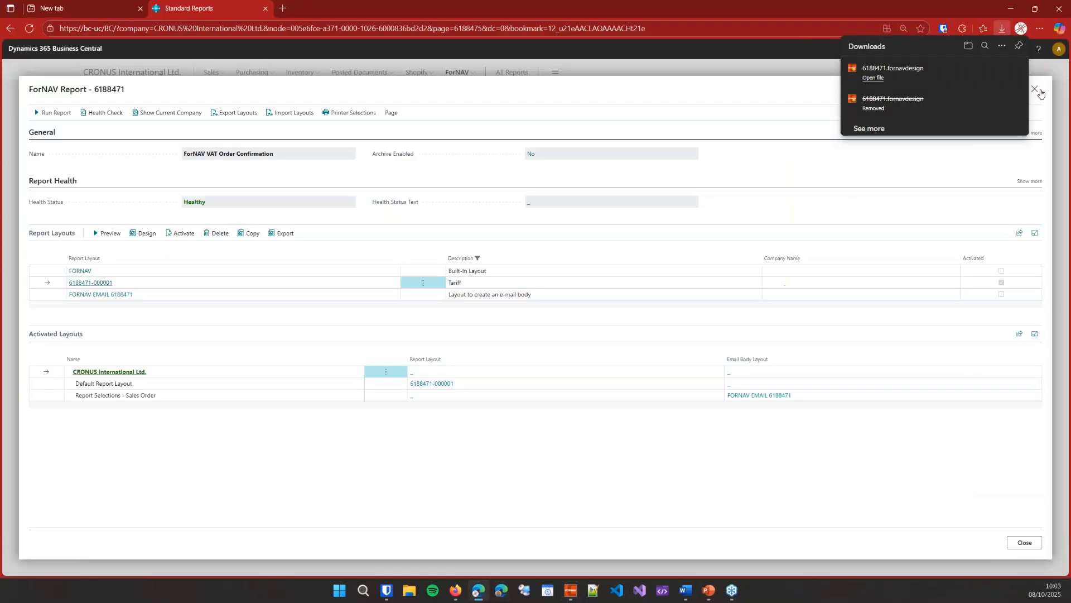
pyautogui.click(1035, 89)
pyautogui.click(211, 72)
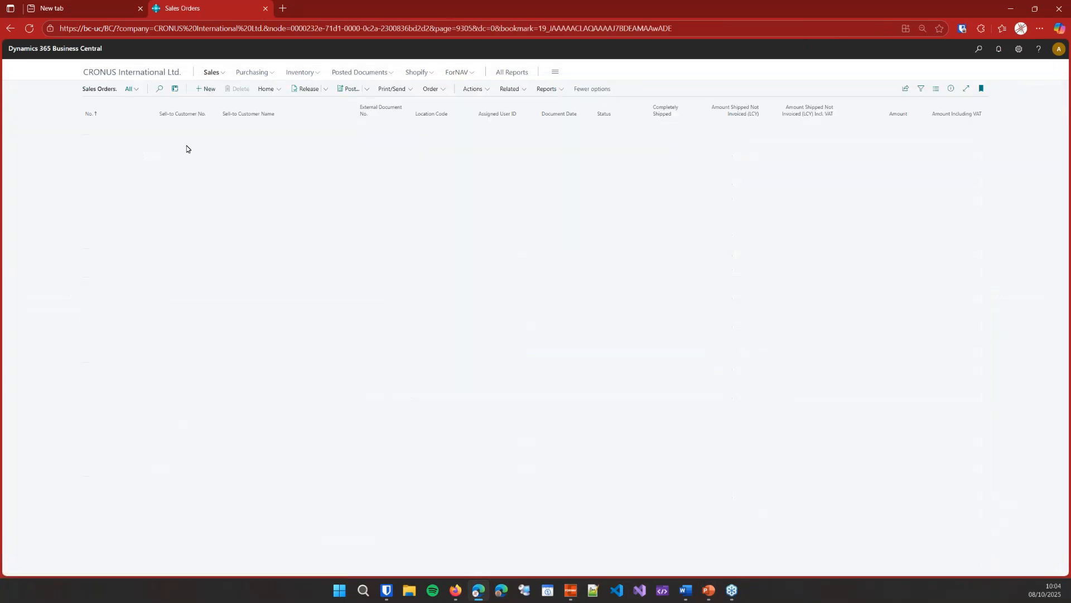
pyautogui.click(94, 128)
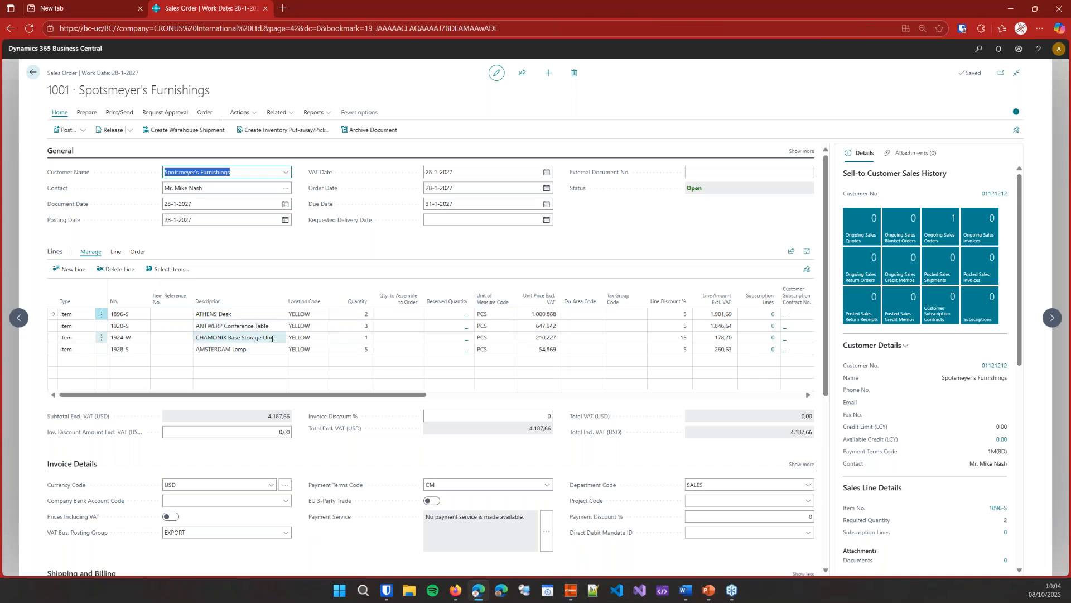
# Step: Examine the net weight, gross weight, tariff number and country of origin on the ATHENS Desk item card
pyautogui.scroll(-1, 992, 400)
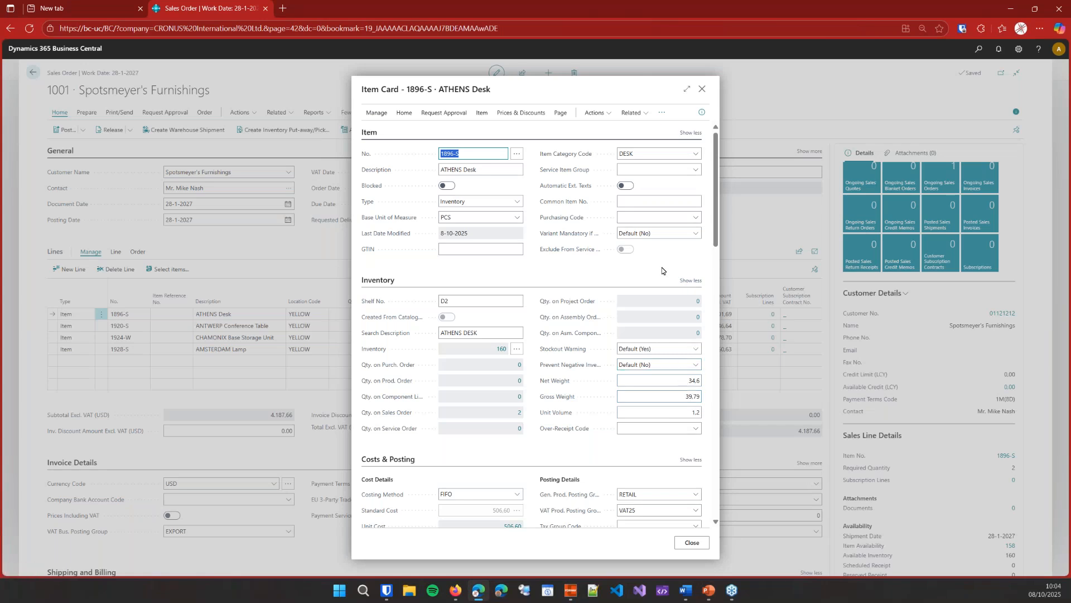
pyautogui.scroll(-3, 662, 270)
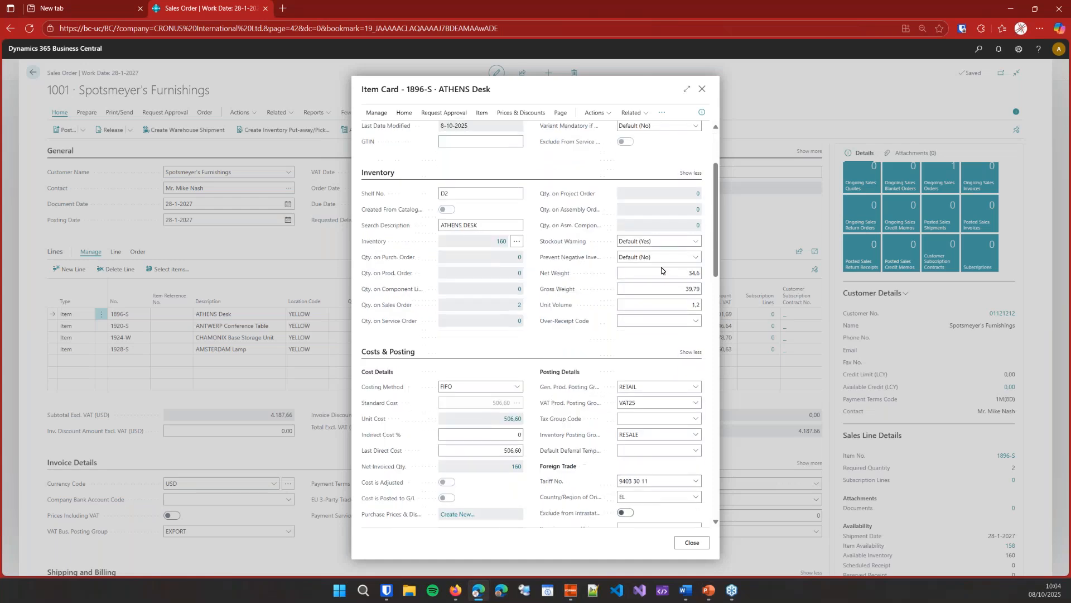
pyautogui.scroll(-1, 663, 268)
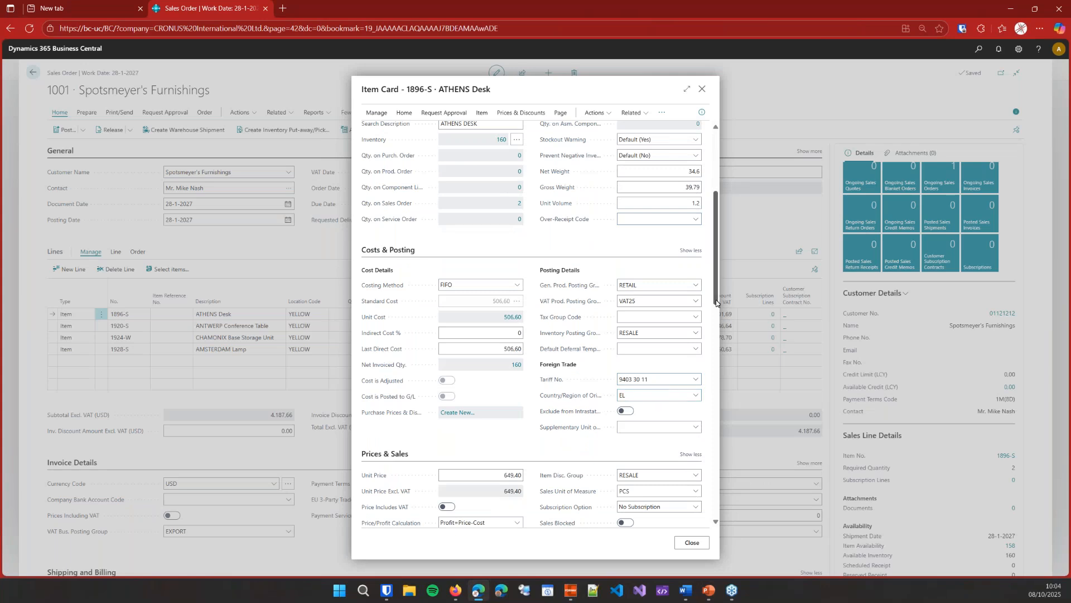
pyautogui.click(704, 89)
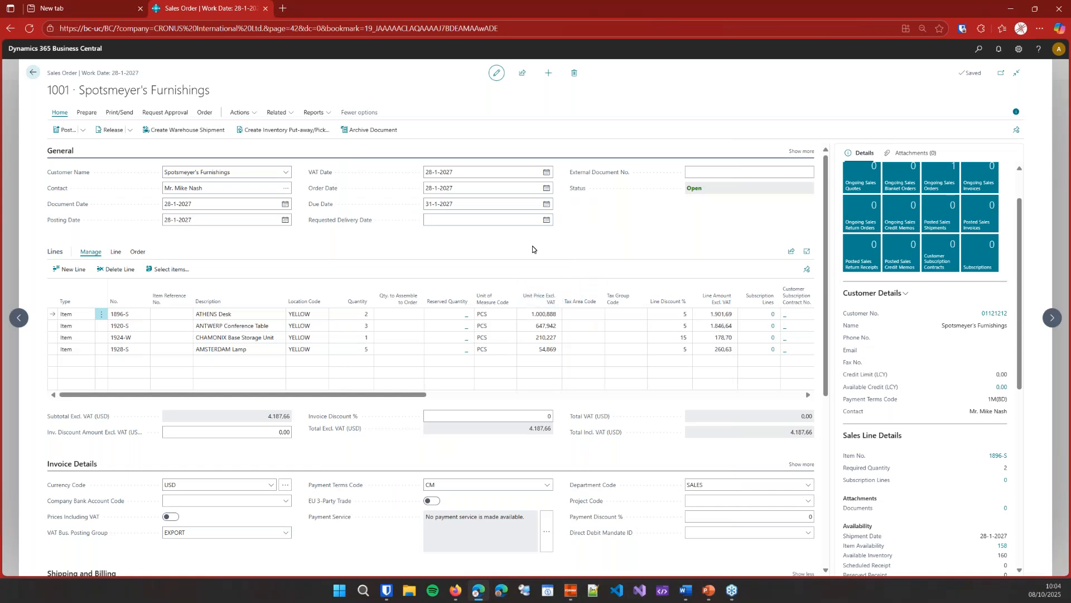
# Step: Preview the sales order's print confirmation to check the item weight lines, and close the preview and request page
pyautogui.click(123, 113)
pyautogui.click(159, 129)
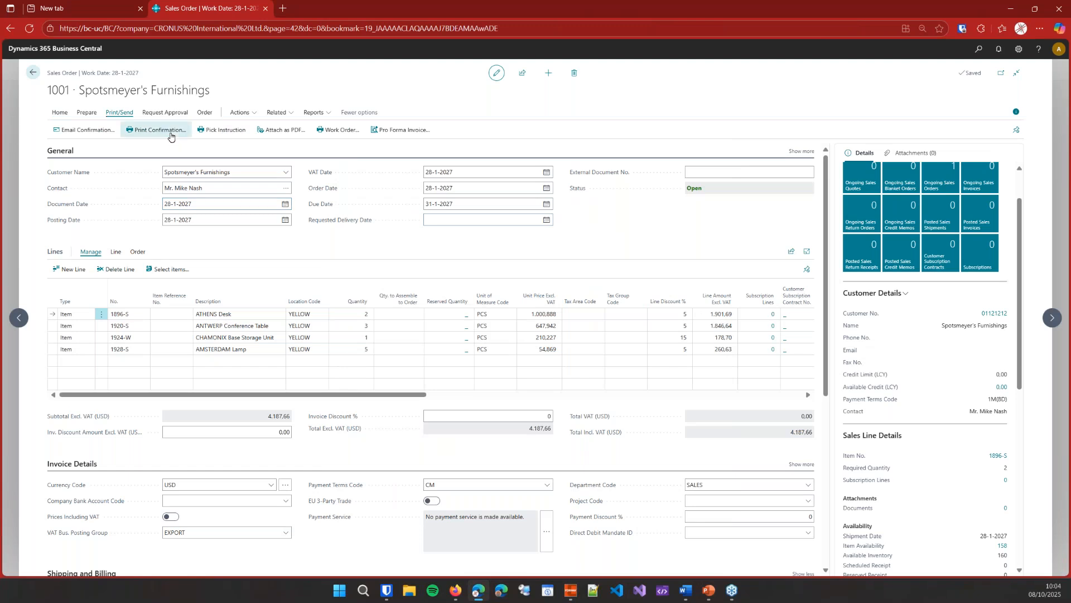
pyautogui.click(597, 472)
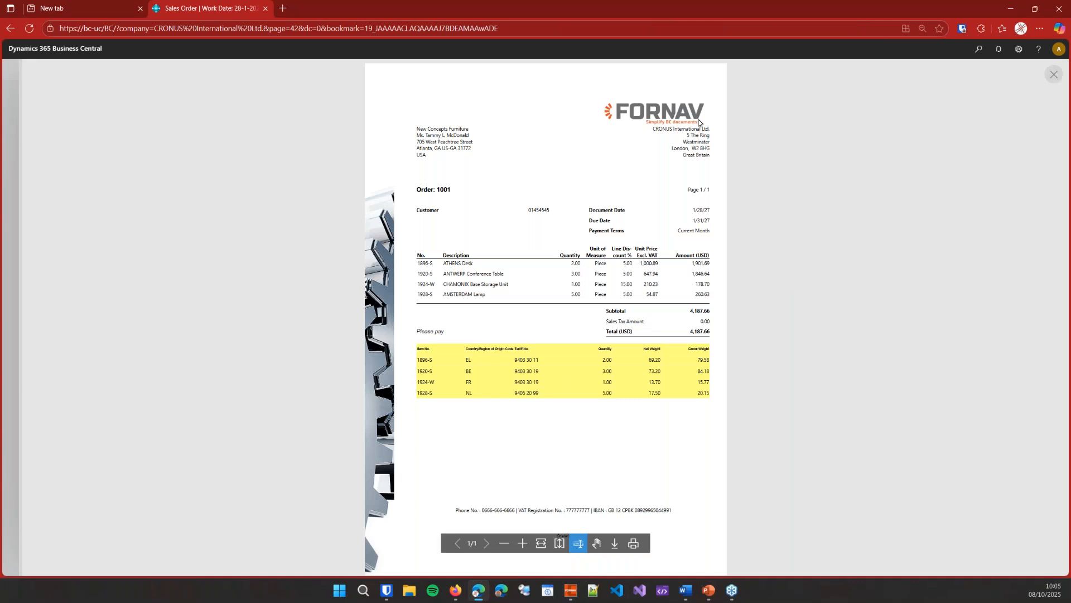
pyautogui.click(1056, 78)
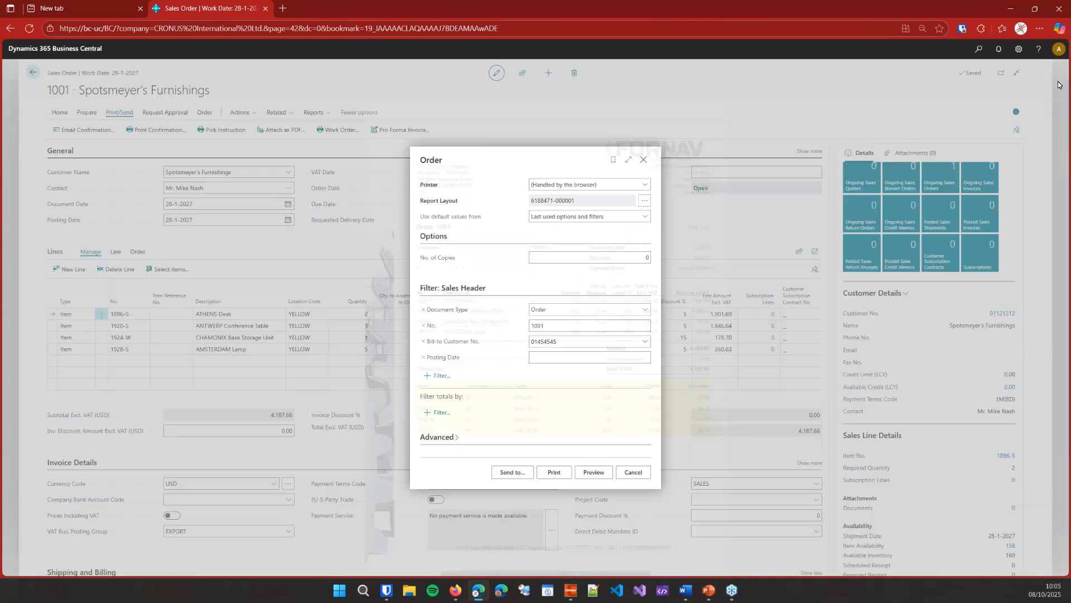
pyautogui.click(628, 160)
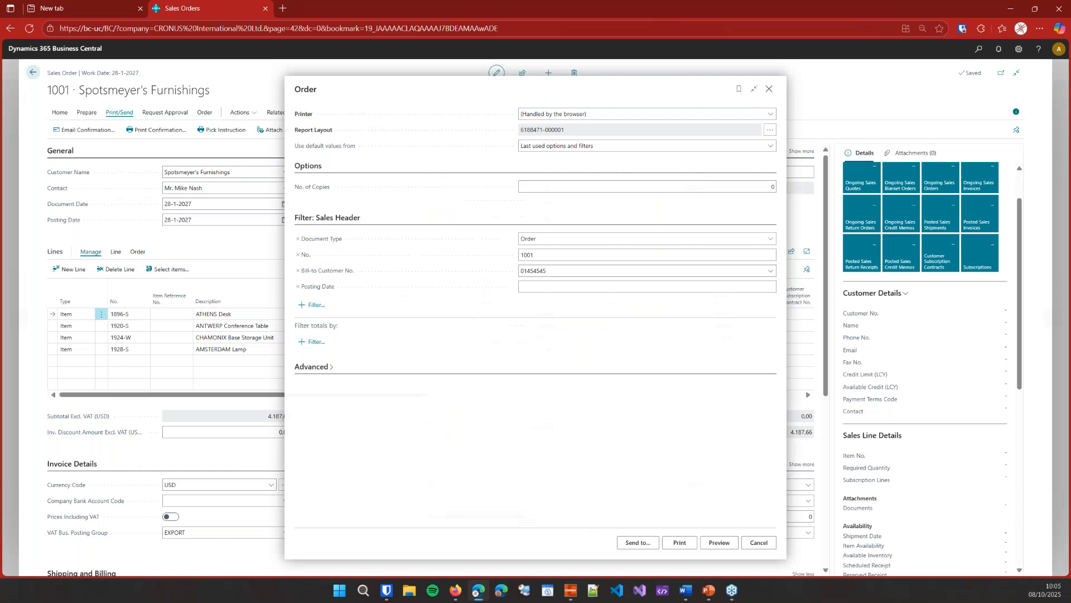
pyautogui.click(769, 89)
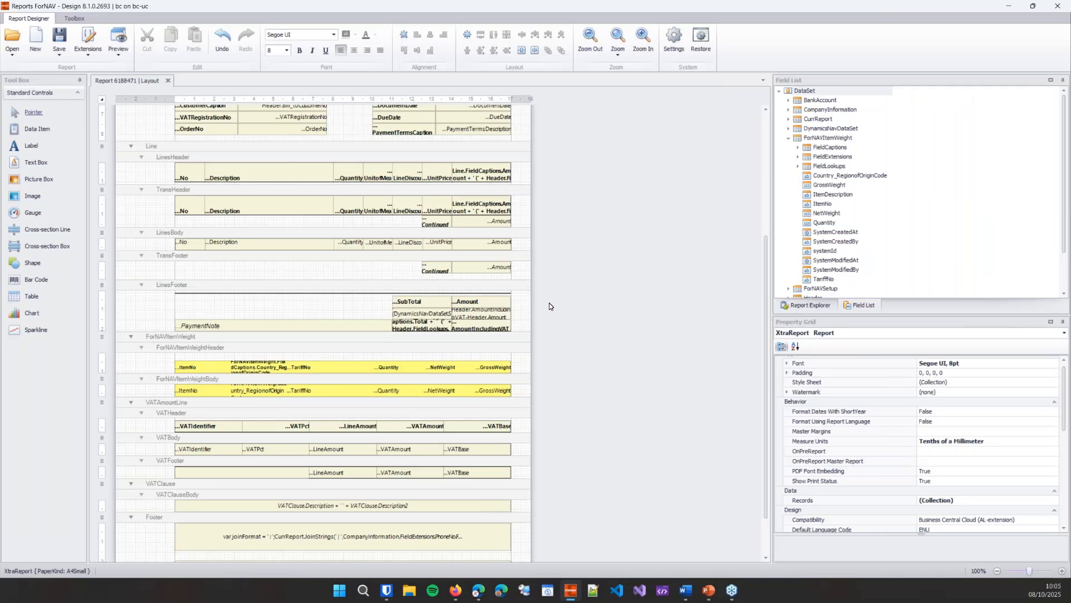
# Step: Switch back to the ForNAV designer and add a second ForNAV Item Weight data item under the Header
pyautogui.scroll(10, 550, 303)
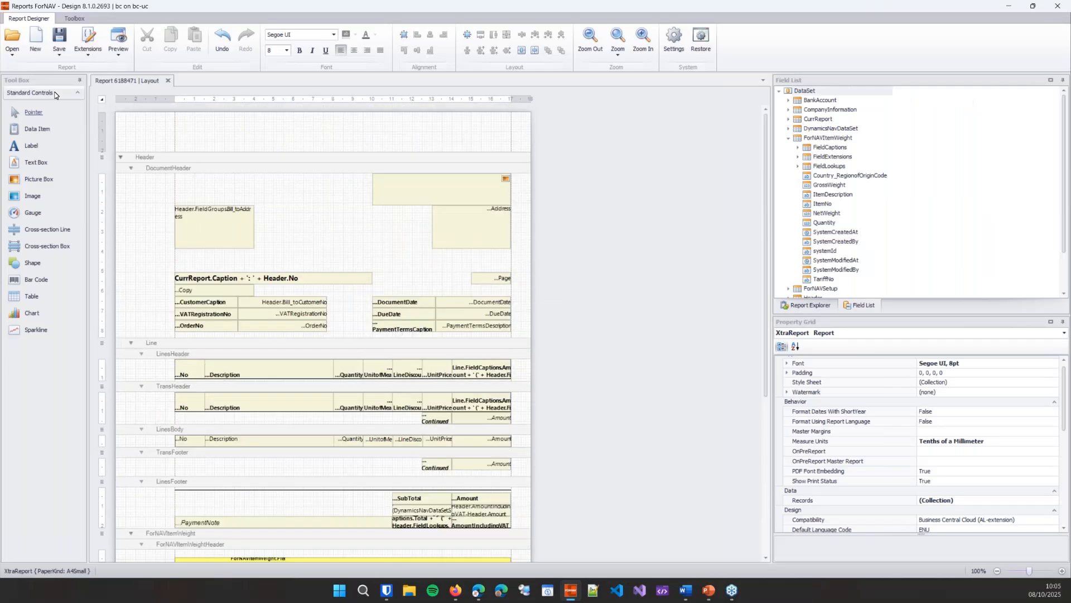
pyautogui.click(277, 162)
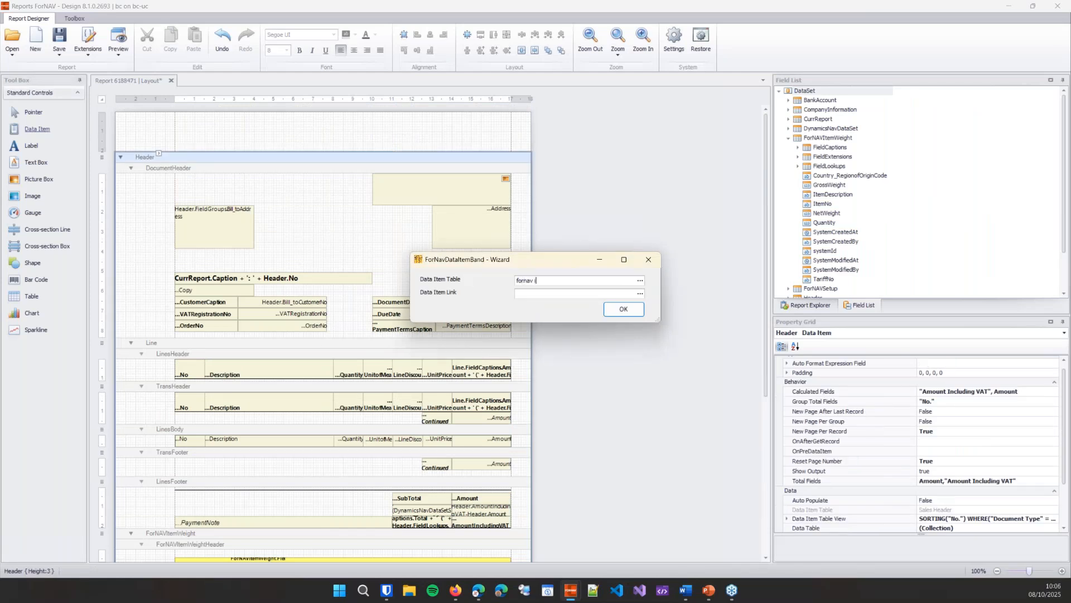
pyautogui.write('fornav item weight')
pyautogui.press('Tab')
pyautogui.press('Tab')
pyautogui.press('Return')
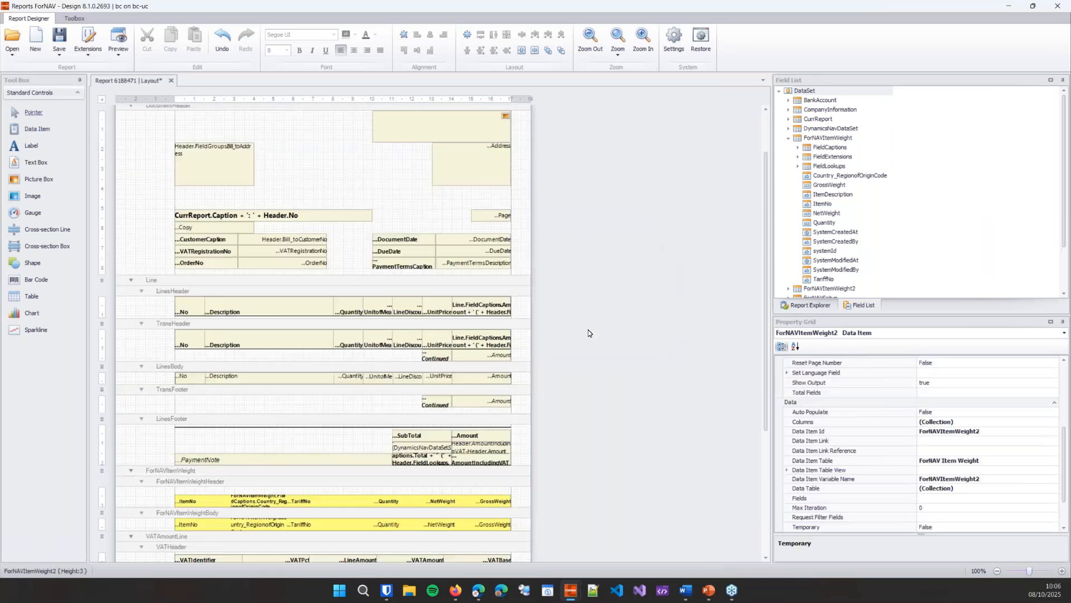
# Step: Move the ForNAVItemWeight2 data item up until it sits directly above the Line data item
pyautogui.rightClick(481, 453)
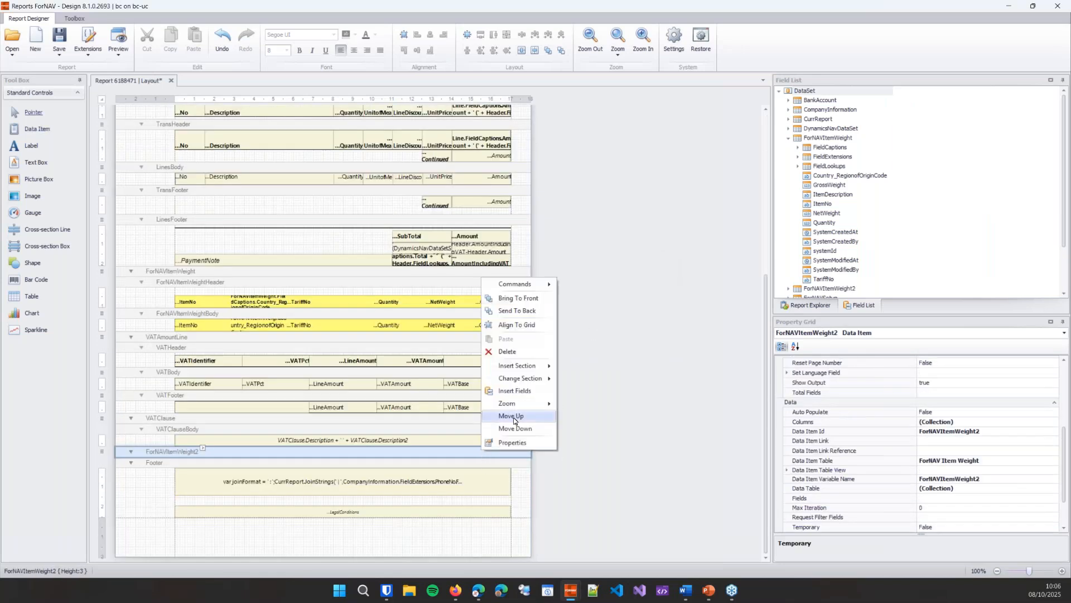
pyautogui.click(511, 415)
pyautogui.rightClick(487, 420)
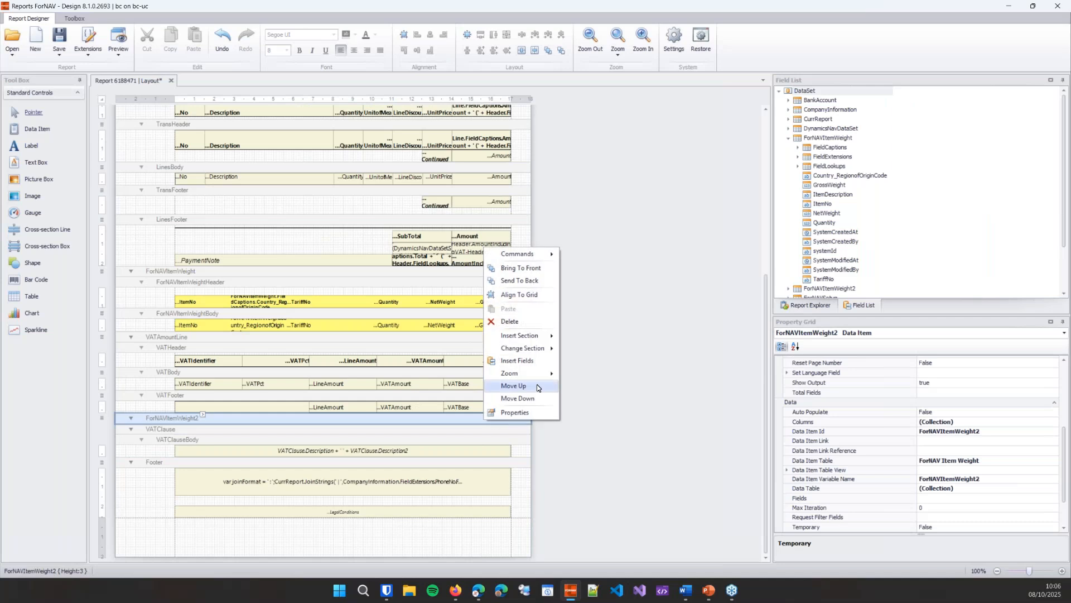
pyautogui.click(513, 386)
pyautogui.rightClick(471, 341)
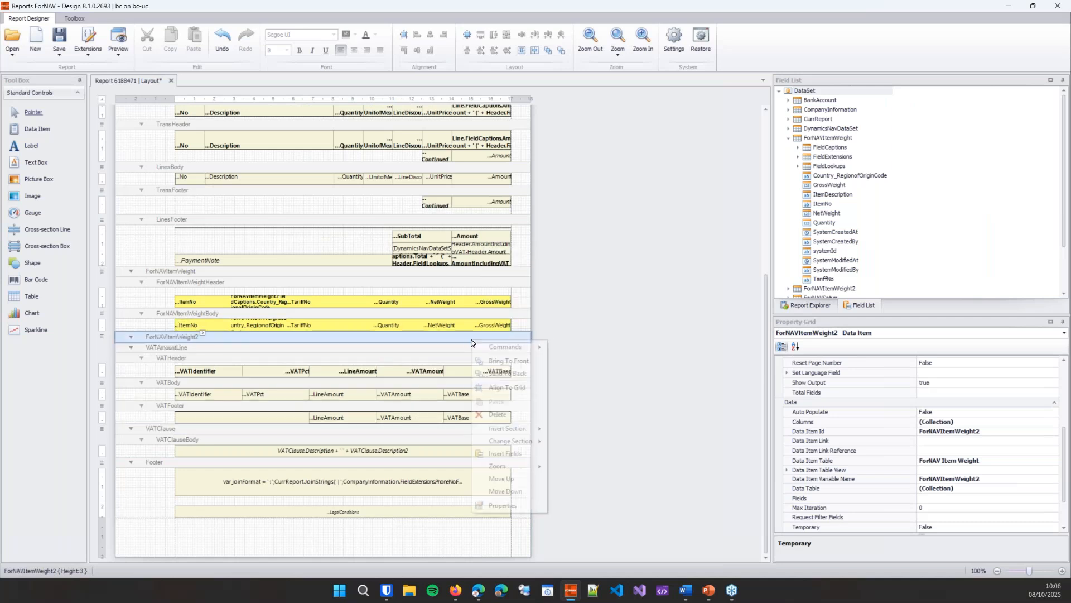
pyautogui.click(520, 480)
pyautogui.rightClick(465, 273)
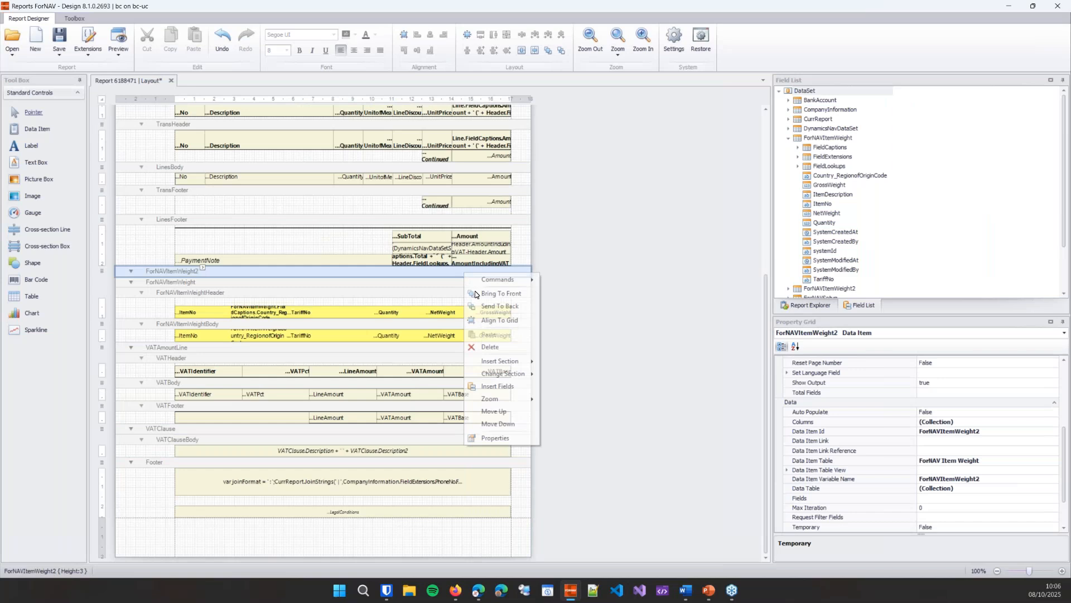
pyautogui.click(519, 412)
pyautogui.scroll(4, 569, 363)
# Step: Set Temporary to True for the ForNAVItemWeight2 data item and sort its table view by Tariff No
pyautogui.scroll(-2, 916, 473)
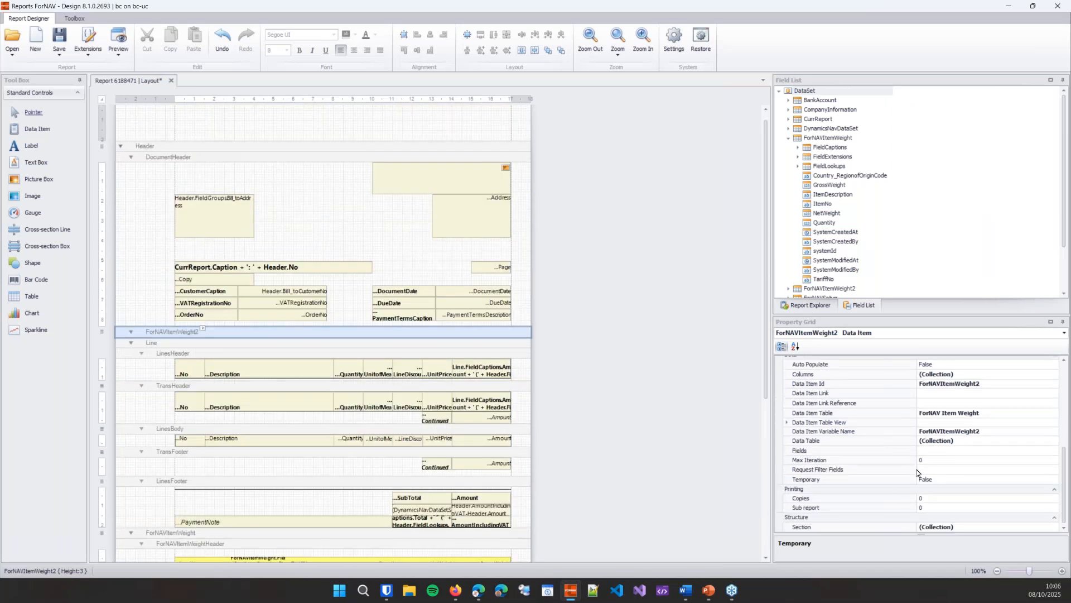
pyautogui.doubleClick(888, 481)
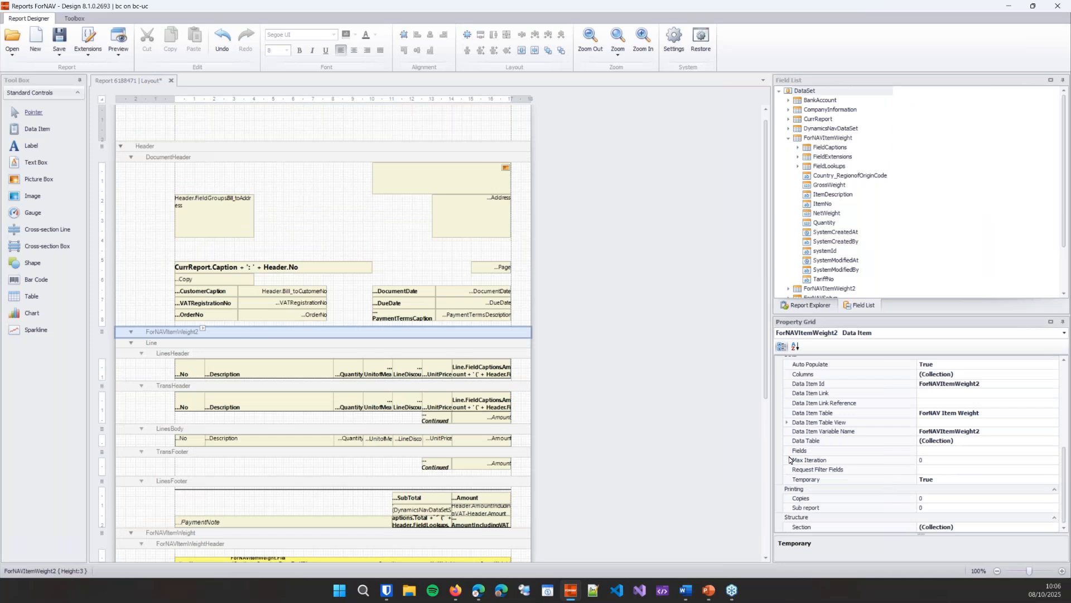
pyautogui.click(787, 423)
pyautogui.click(927, 442)
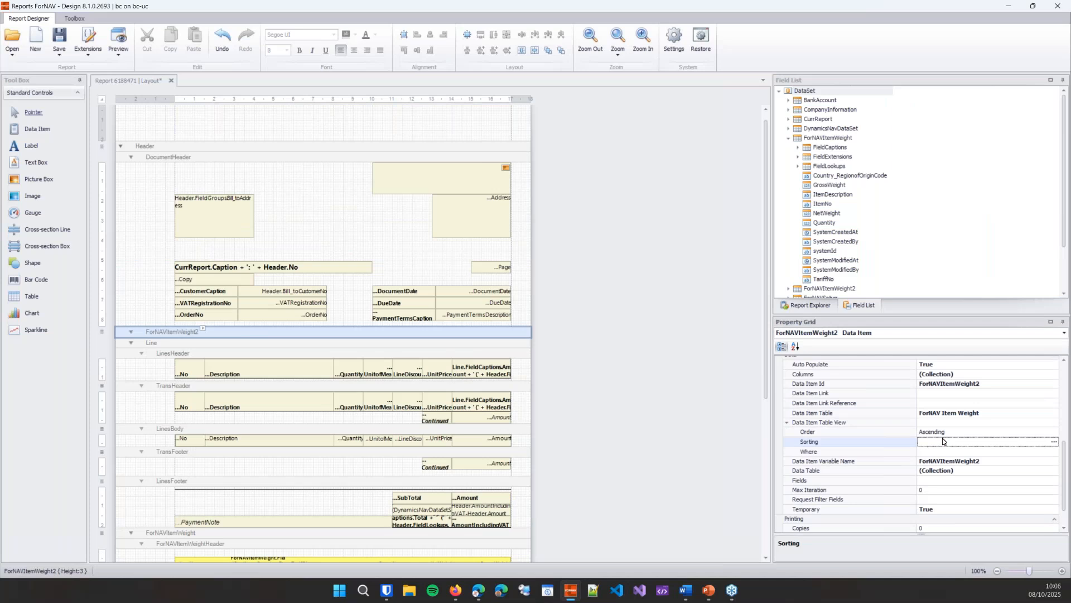
pyautogui.click(1054, 442)
pyautogui.click(136, 230)
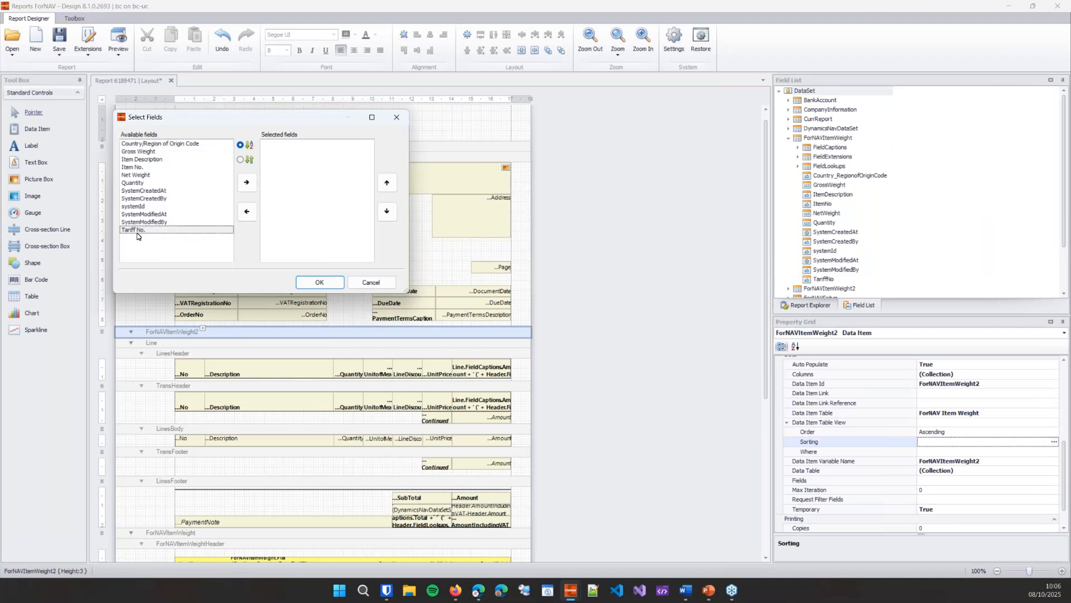
pyautogui.click(246, 182)
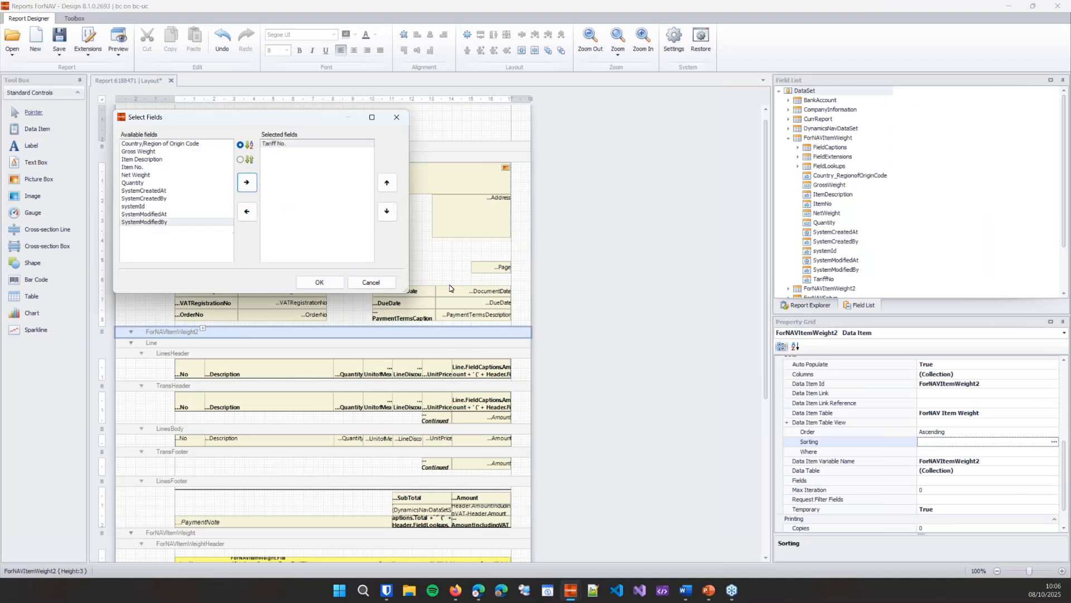
pyautogui.click(329, 287)
# Step: Set the Group Total Fields of ForNAVItemWeight2 to Tariff No
pyautogui.click(933, 438)
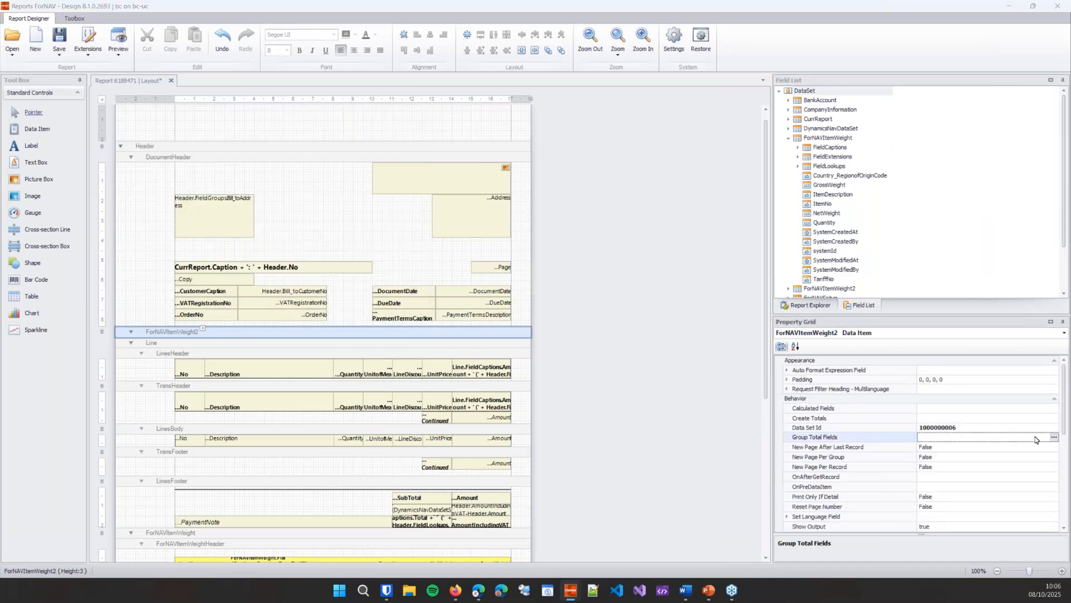
pyautogui.click(154, 243)
pyautogui.click(260, 197)
pyautogui.click(341, 296)
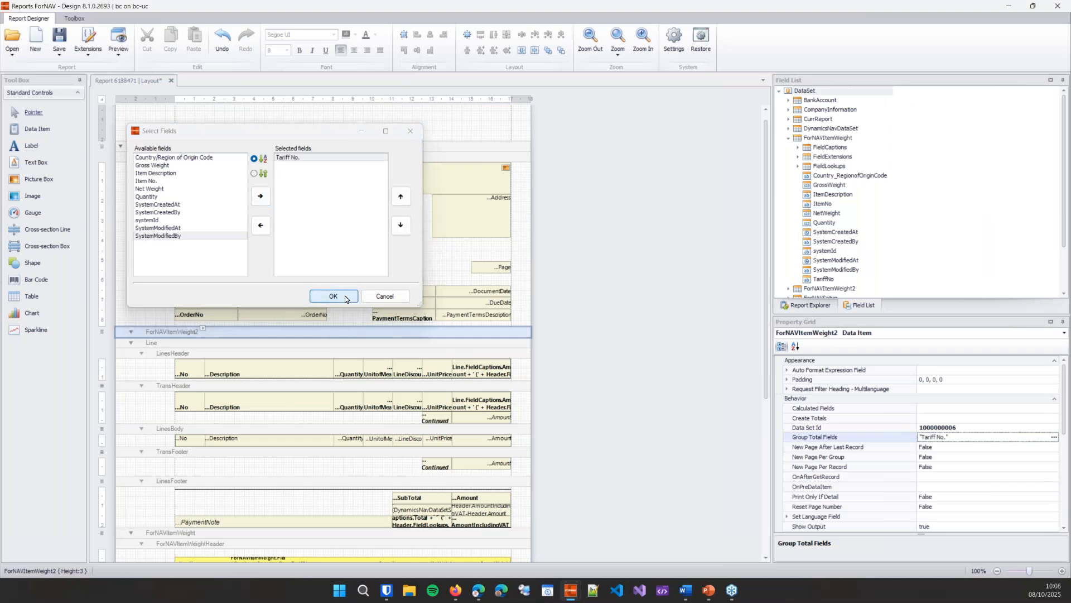
# Step: Add the TariffNo, Quantity, NetWeight and GrossWeight fields to the ForNAVItemWeight2 data item as header and body columns
pyautogui.click(789, 138)
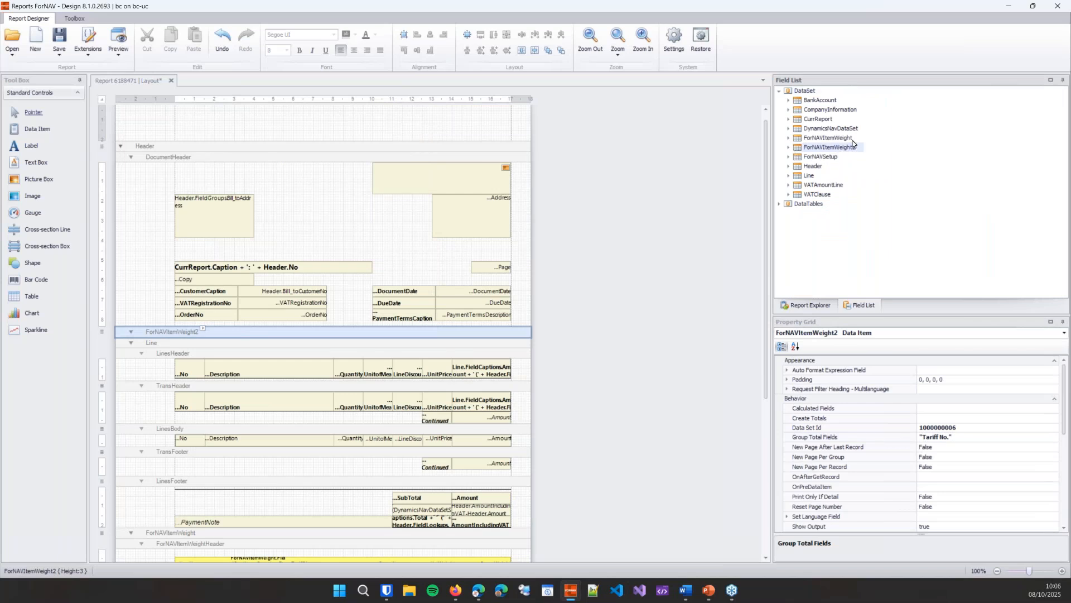
pyautogui.click(788, 148)
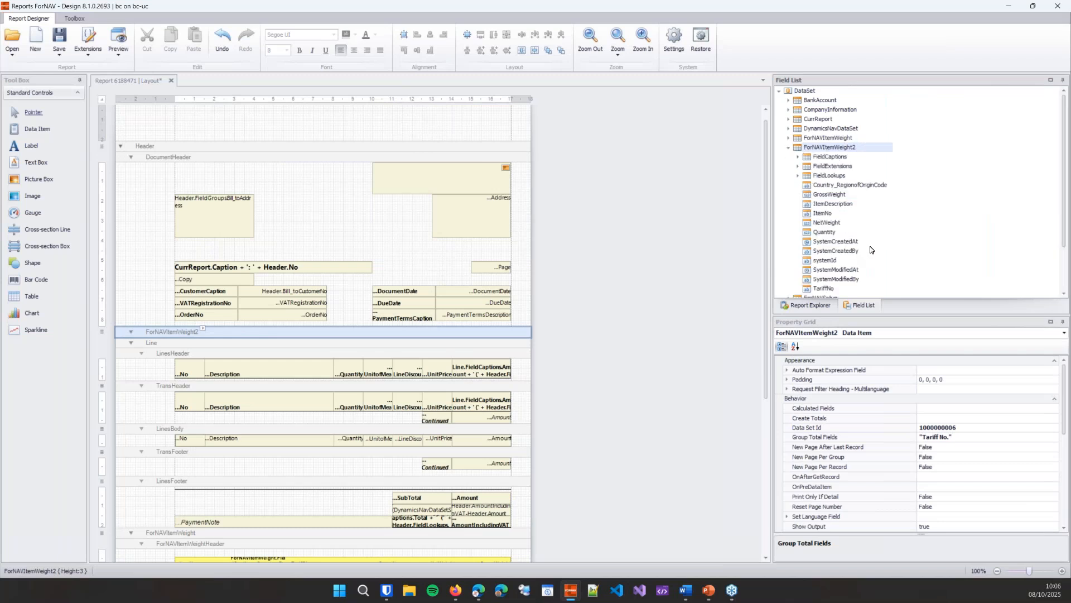
pyautogui.click(819, 289)
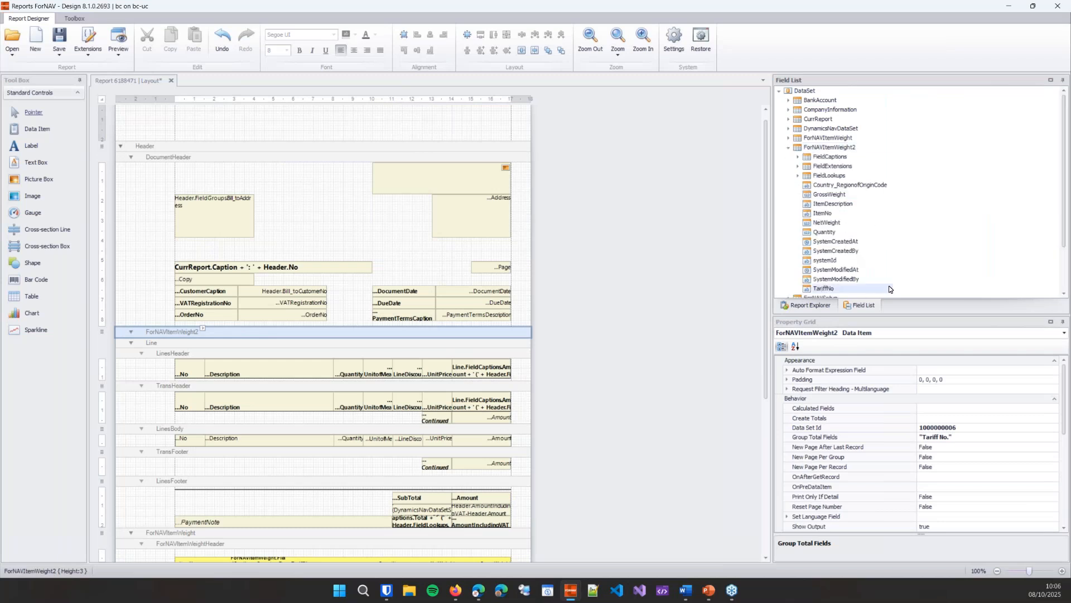
pyautogui.keyDown('ctrl'); pyautogui.click(835, 233); pyautogui.keyUp('ctrl')
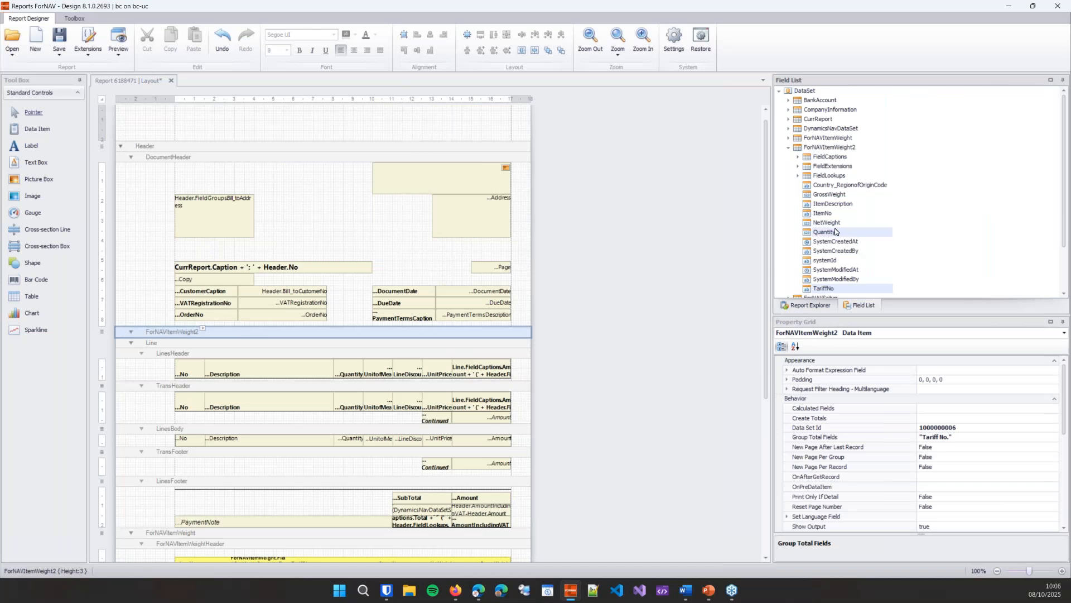
pyautogui.keyDown('ctrl'); pyautogui.click(837, 223); pyautogui.keyUp('ctrl')
pyautogui.keyDown('ctrl'); pyautogui.click(838, 195); pyautogui.keyUp('ctrl')
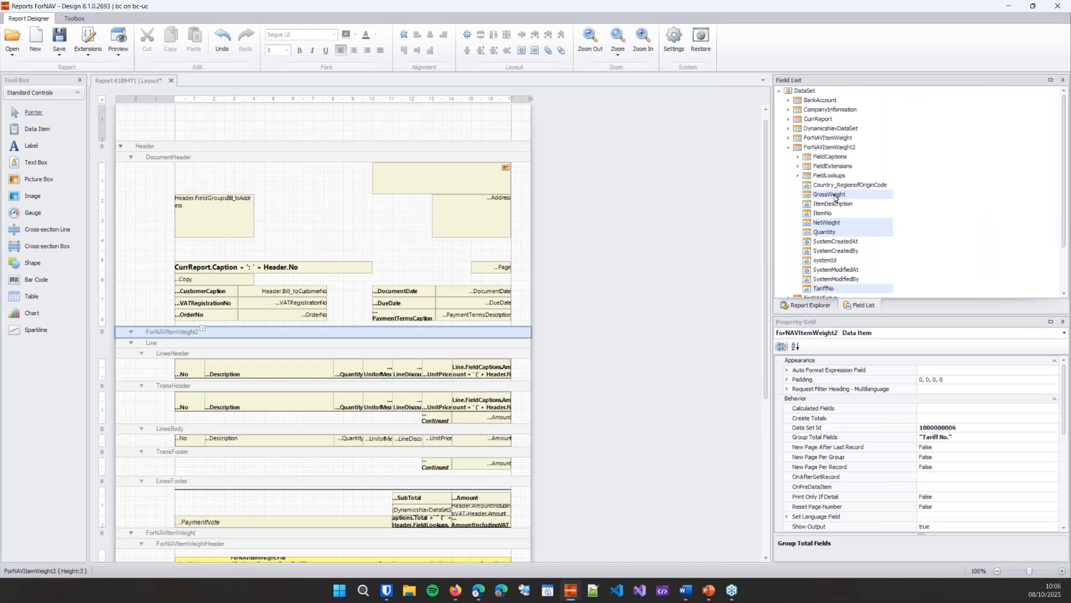
pyautogui.moveTo(835, 195); pyautogui.dragTo(346, 335)
pyautogui.scroll(-2, 658, 336)
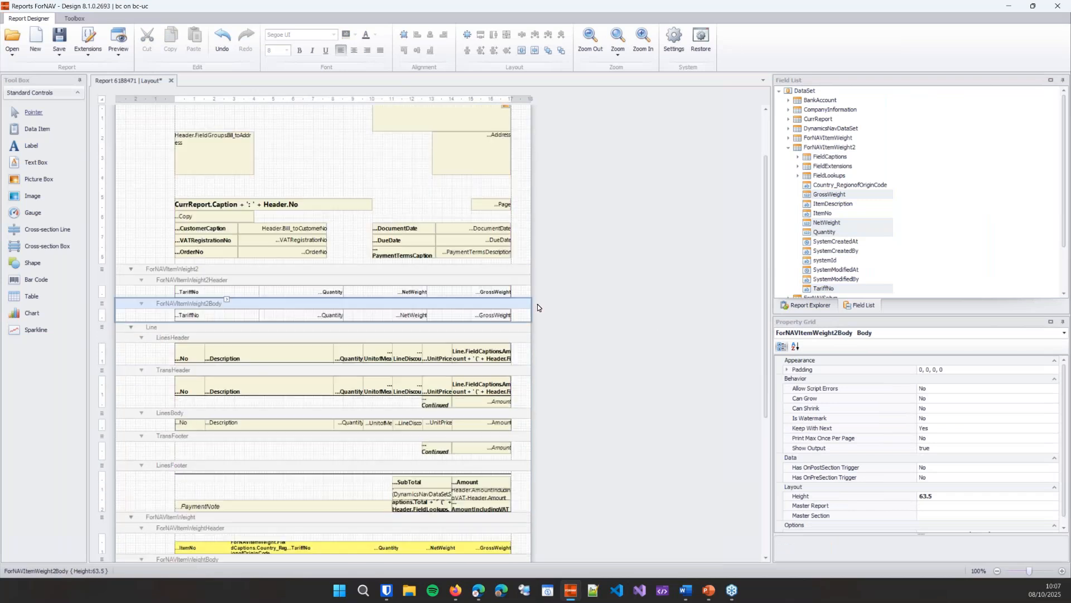
# Step: Narrow the ForNAVItemWeight2 header and body tables from their left edges, to a left offset of 320 and a width of 1380
pyautogui.click(169, 291)
pyautogui.click(171, 292)
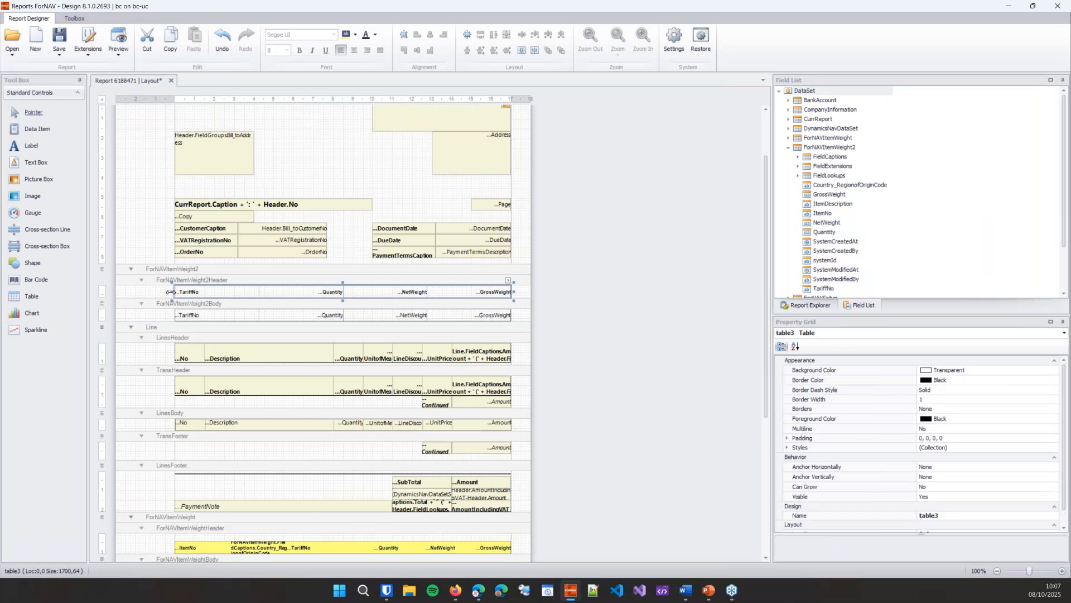
pyautogui.moveTo(173, 292); pyautogui.dragTo(237, 292)
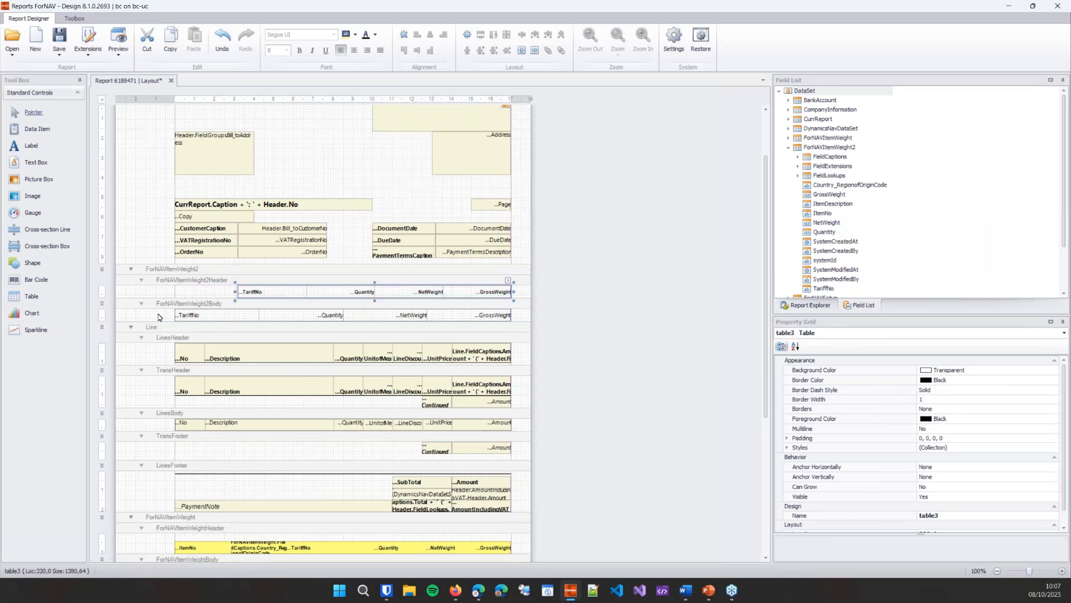
pyautogui.moveTo(158, 317); pyautogui.dragTo(514, 321)
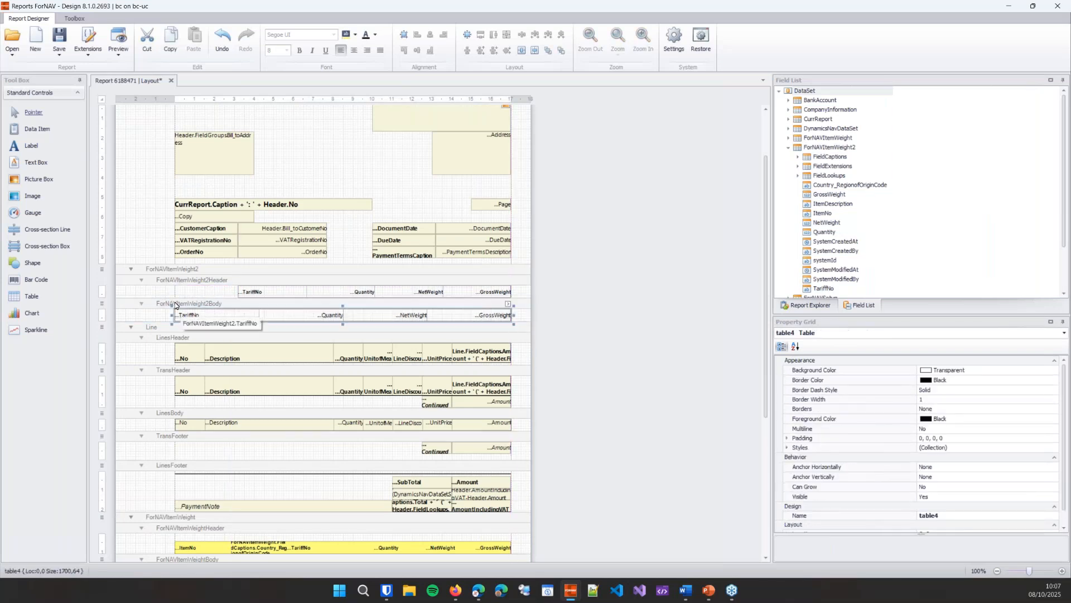
pyautogui.moveTo(234, 314); pyautogui.dragTo(237, 315)
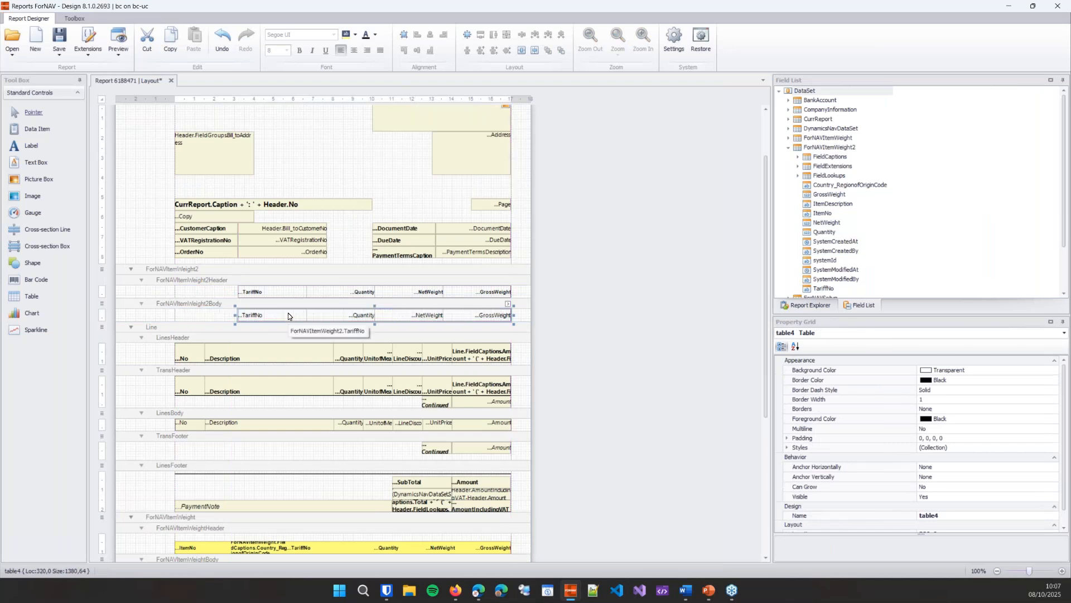
# Step: Copy the ForNAVItemWeight2 prefix from the header's section name and insert a group footer section under that data item
pyautogui.click(254, 283)
pyautogui.scroll(2, 983, 481)
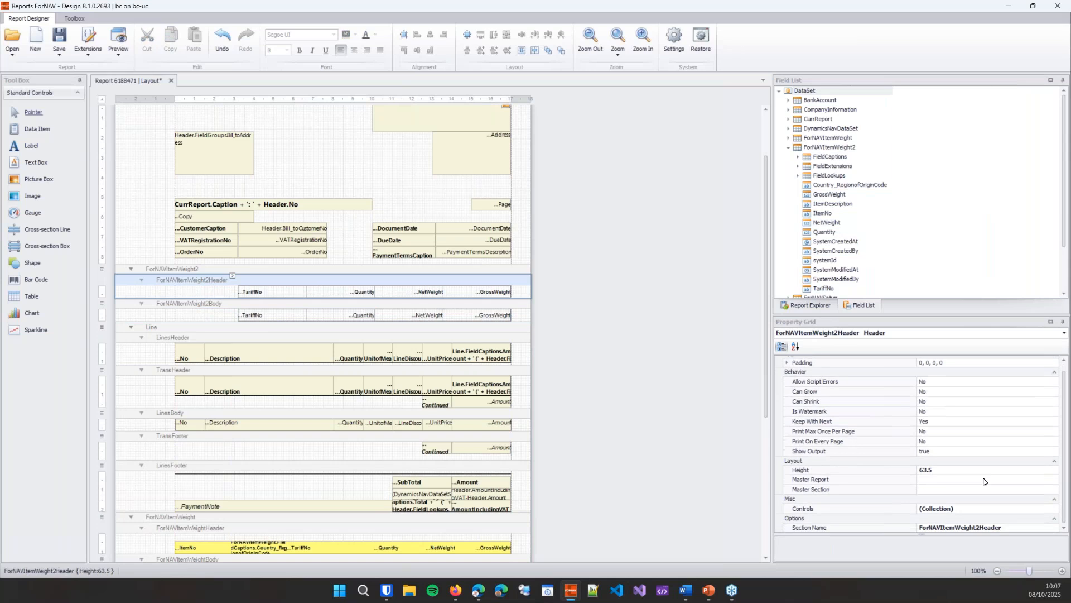
pyautogui.click(996, 527)
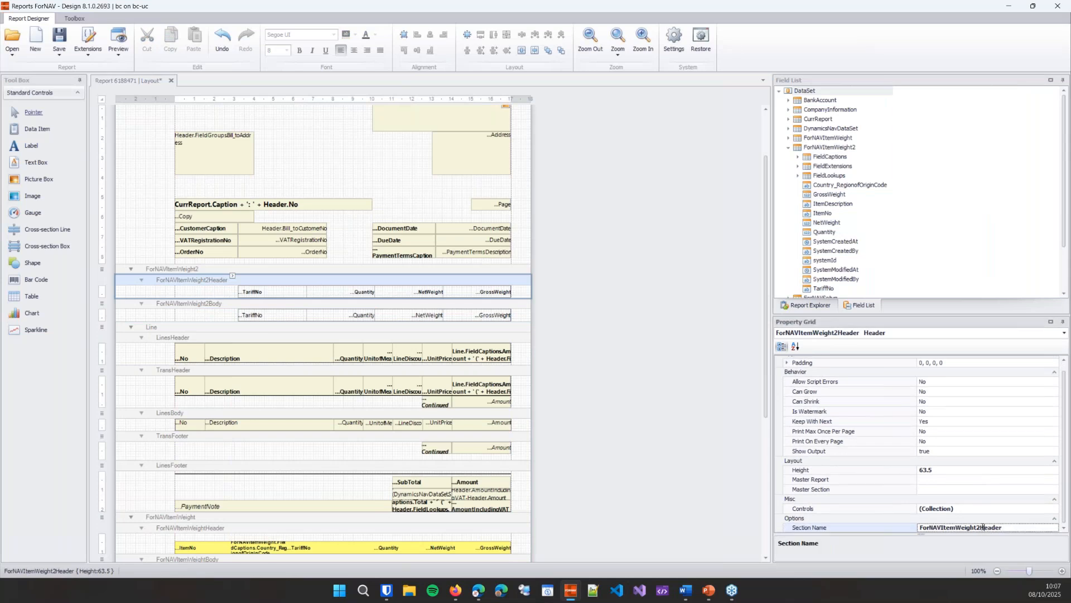
pyautogui.moveTo(981, 527); pyautogui.dragTo(913, 526)
pyautogui.hotkey('ctrl', 'c')
pyautogui.click(222, 307)
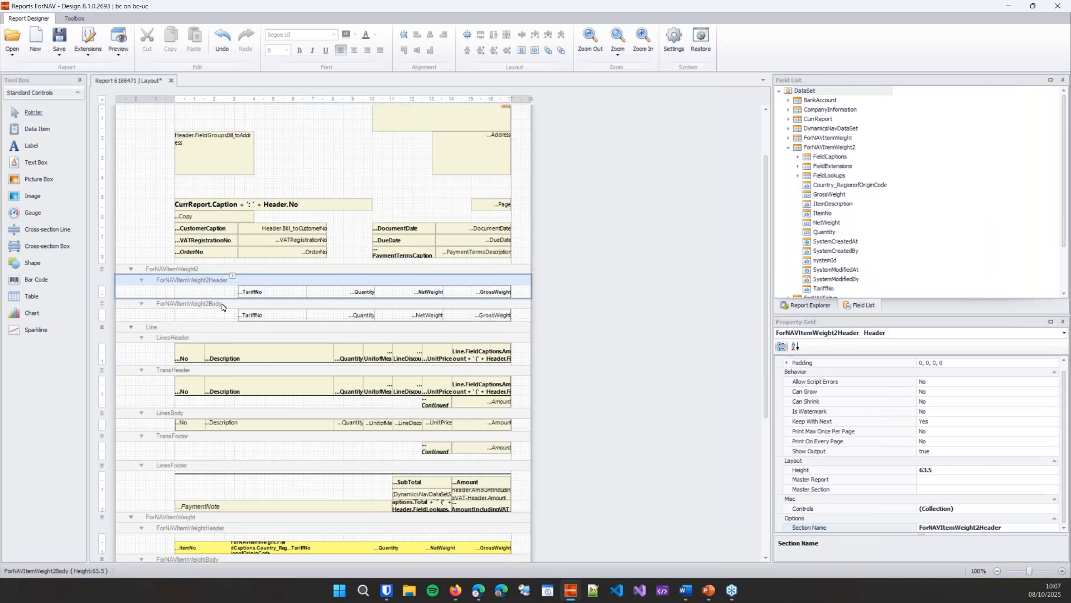
pyautogui.click(258, 271)
pyautogui.rightClick(258, 271)
pyautogui.moveTo(305, 357)
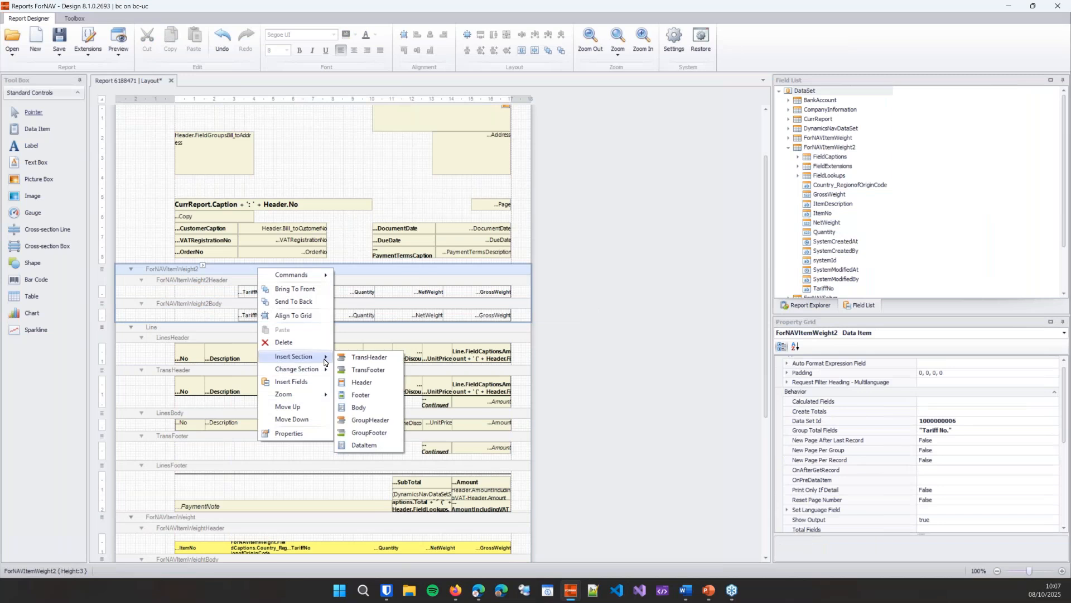
pyautogui.click(370, 433)
# Step: Rename the new group footer section as ForNAVItemWeight2GroupFooter
pyautogui.doubleClick(968, 504)
pyautogui.click(975, 505)
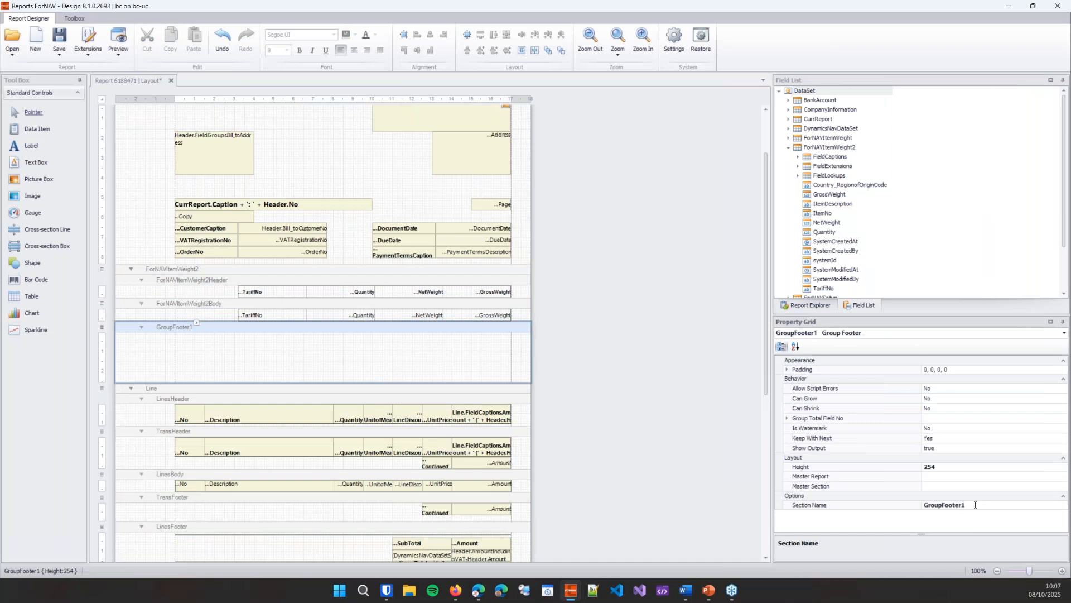
pyautogui.press('Home')
pyautogui.hotkey('ctrl', 'v')
pyautogui.click(982, 496)
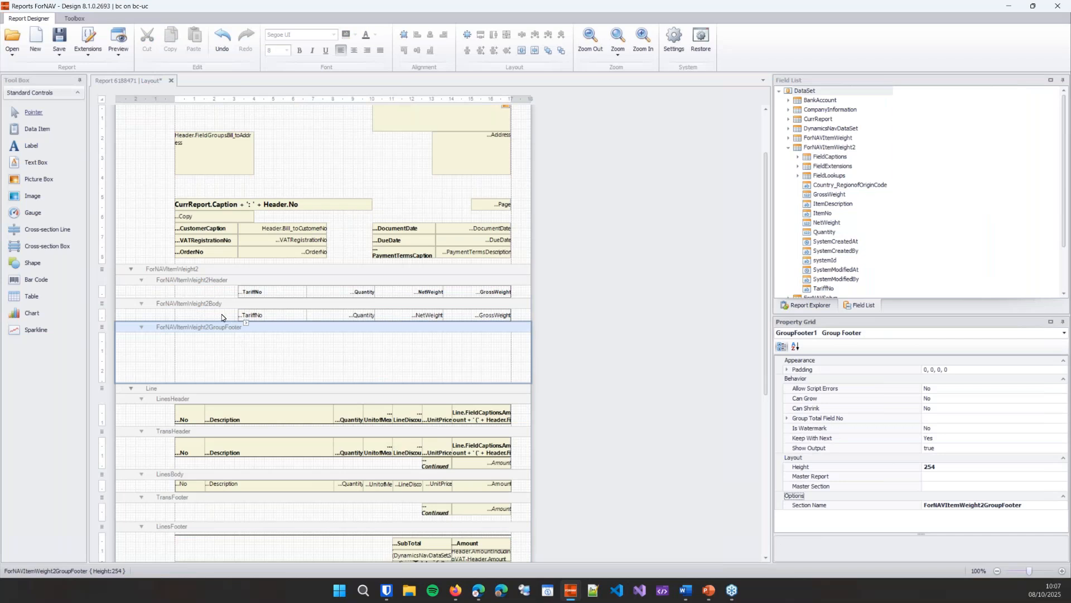
# Step: Copy the ForNAVItemWeight2Body table into the group footer, shrunk to the table's height, and delete the body section
pyautogui.moveTo(222, 313); pyautogui.dragTo(527, 320)
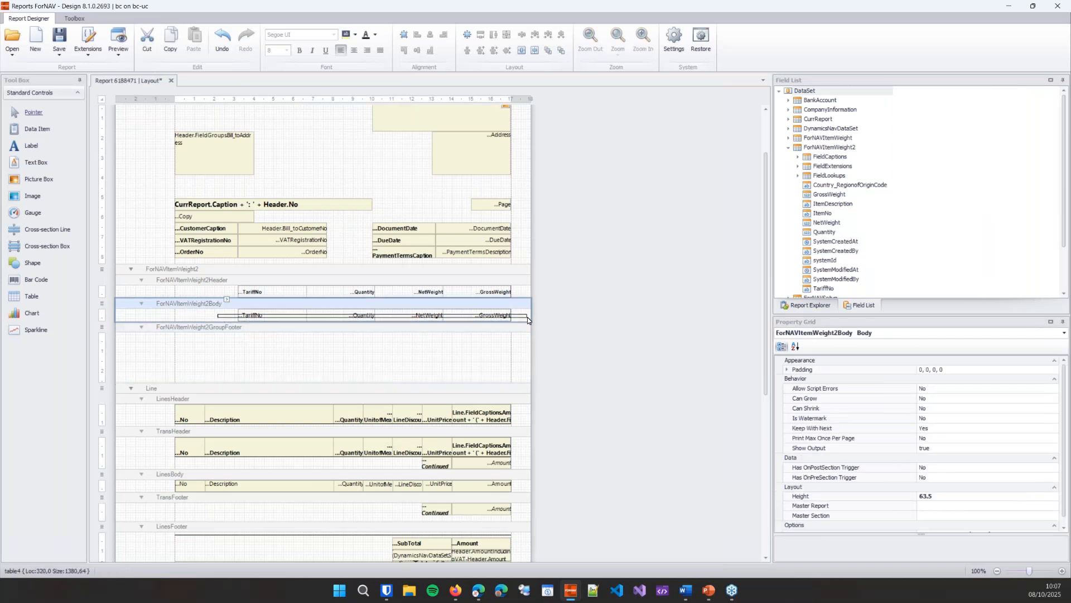
pyautogui.click(459, 371)
pyautogui.hotkey('ctrl', 'v')
pyautogui.moveTo(499, 382); pyautogui.dragTo(508, 346)
pyautogui.click(524, 308)
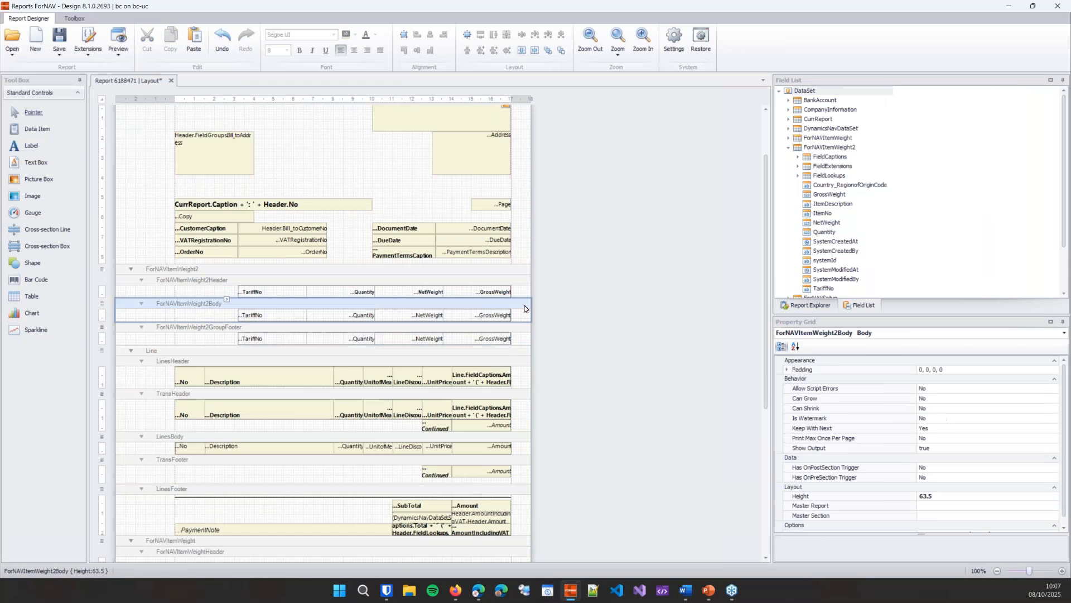
pyautogui.press('Delete')
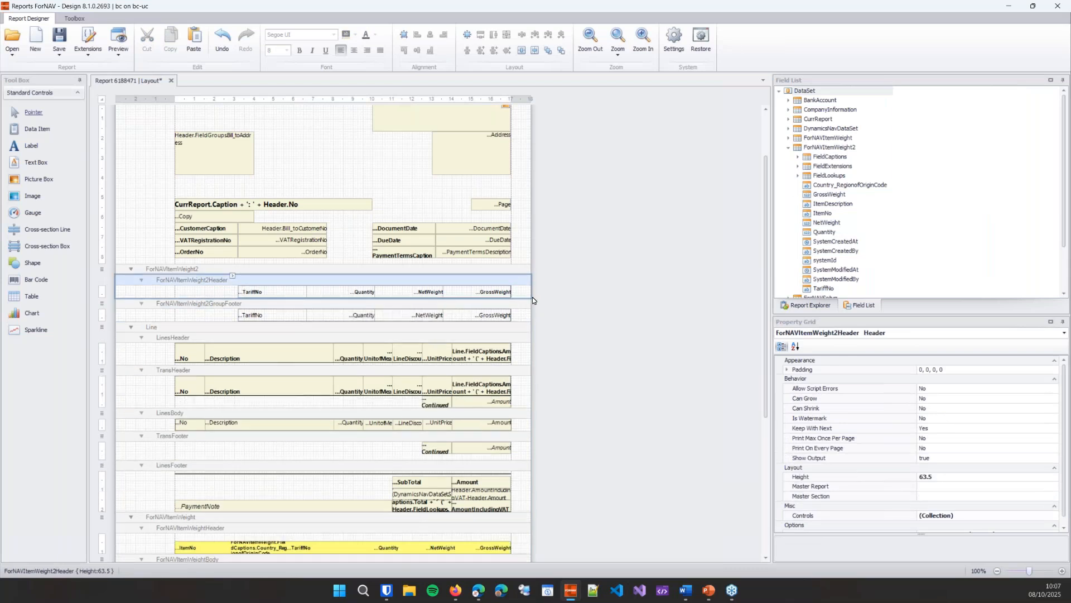
# Step: Fill all ForNAVItemWeight2 header and group footer cells with light green (128, 255, 128) and save the layout
pyautogui.click(298, 292)
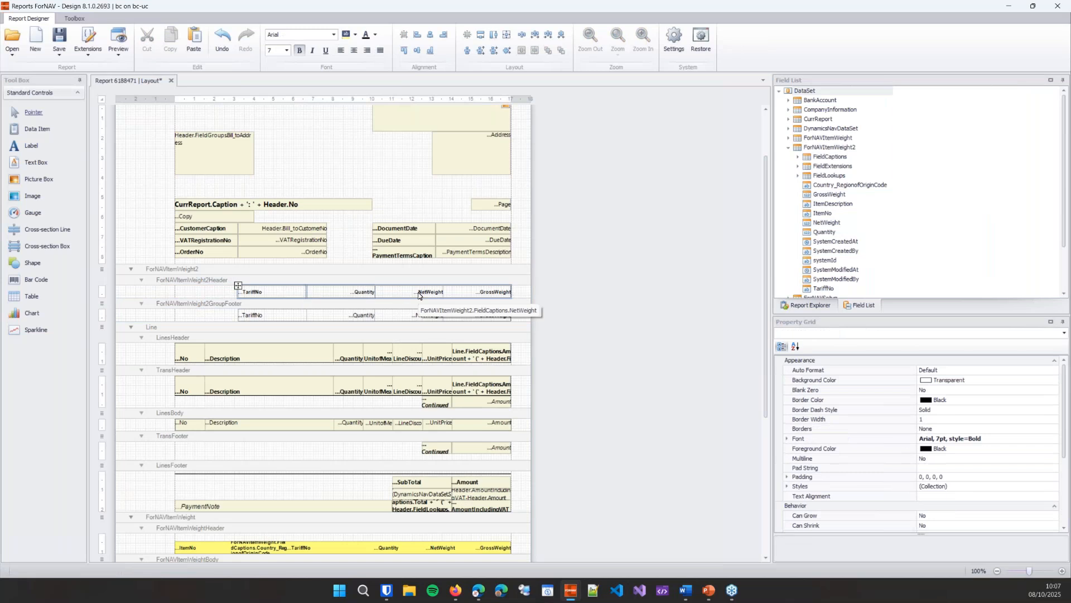
pyautogui.keyDown('ctrl'); pyautogui.click(354, 320); pyautogui.keyUp('ctrl')
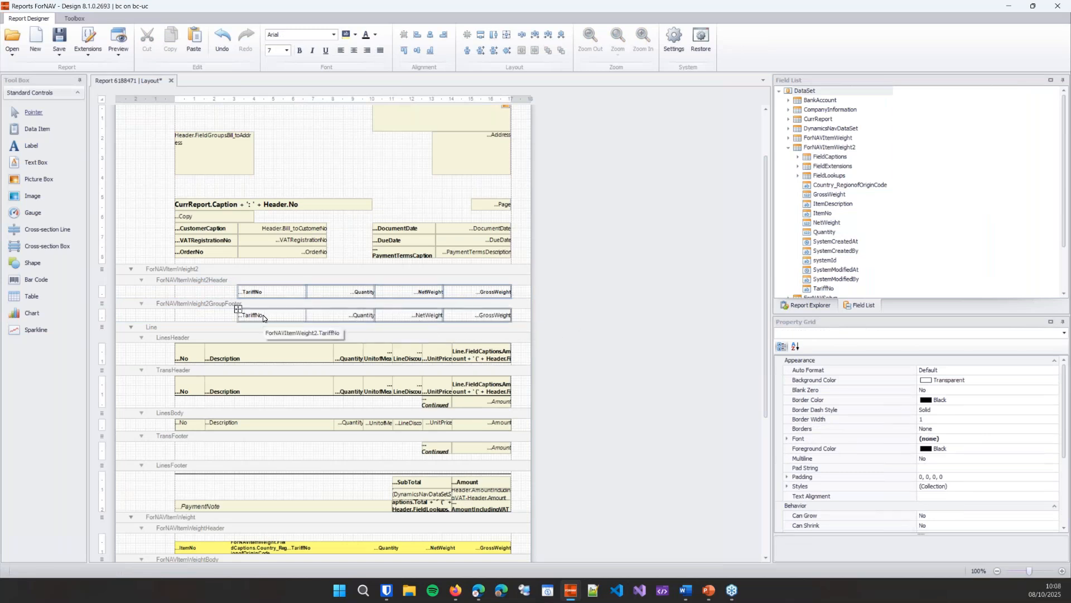
pyautogui.click(356, 35)
pyautogui.click(392, 72)
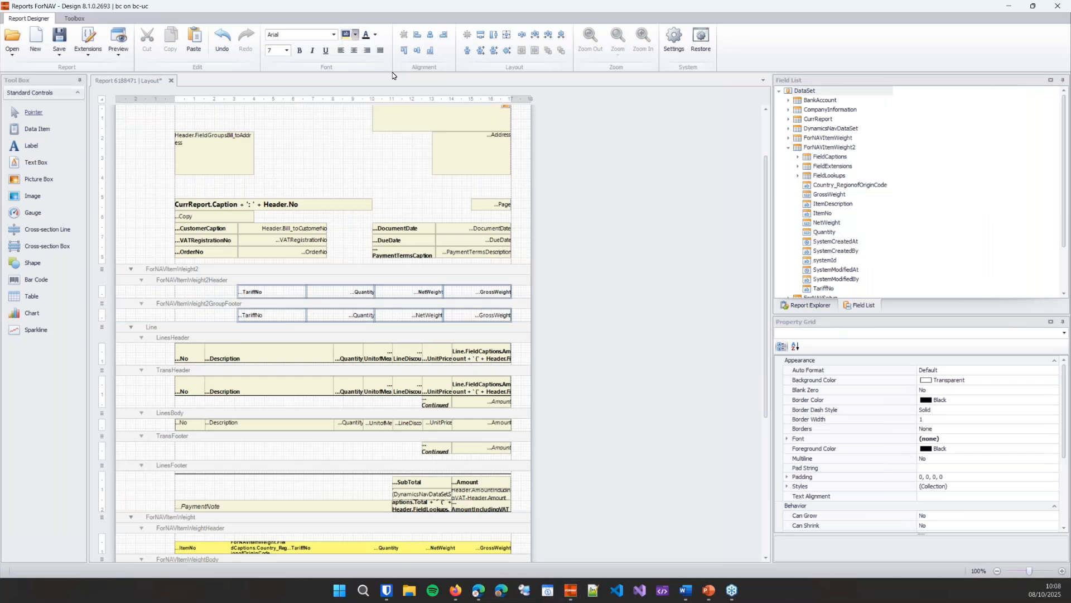
pyautogui.click(654, 225)
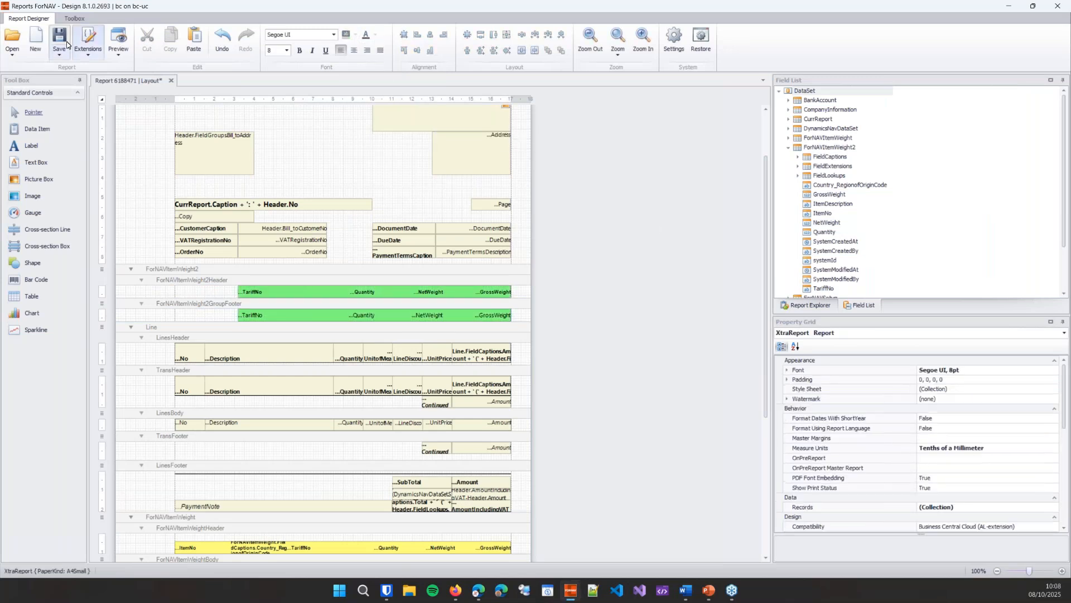
pyautogui.hotkey('ctrl', 's')
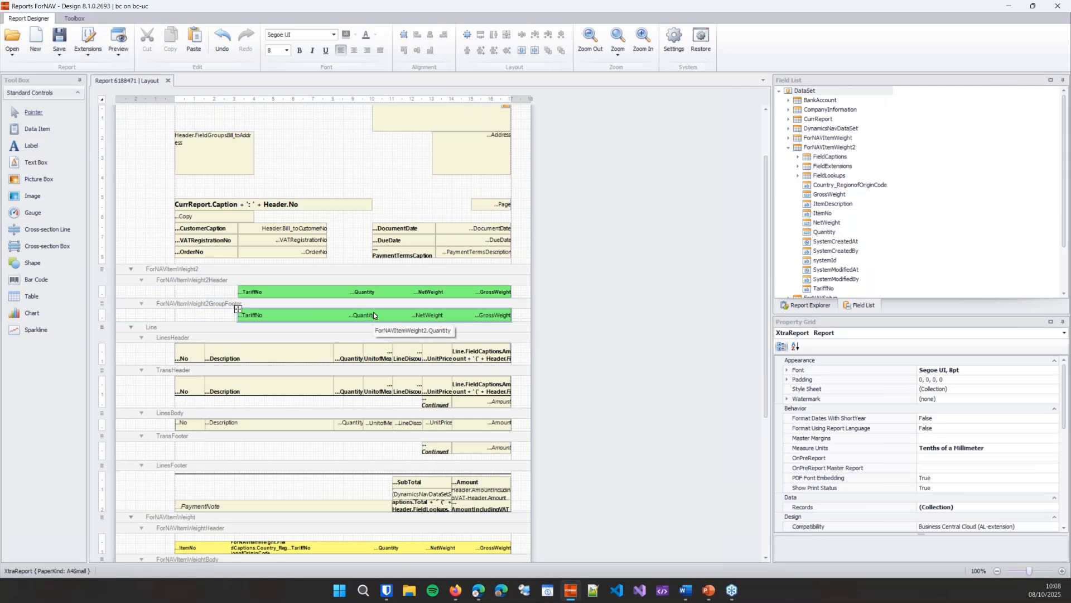
# Step: Review the Total Fields property of the ForNAVItemWeight2 data item
pyautogui.click(447, 270)
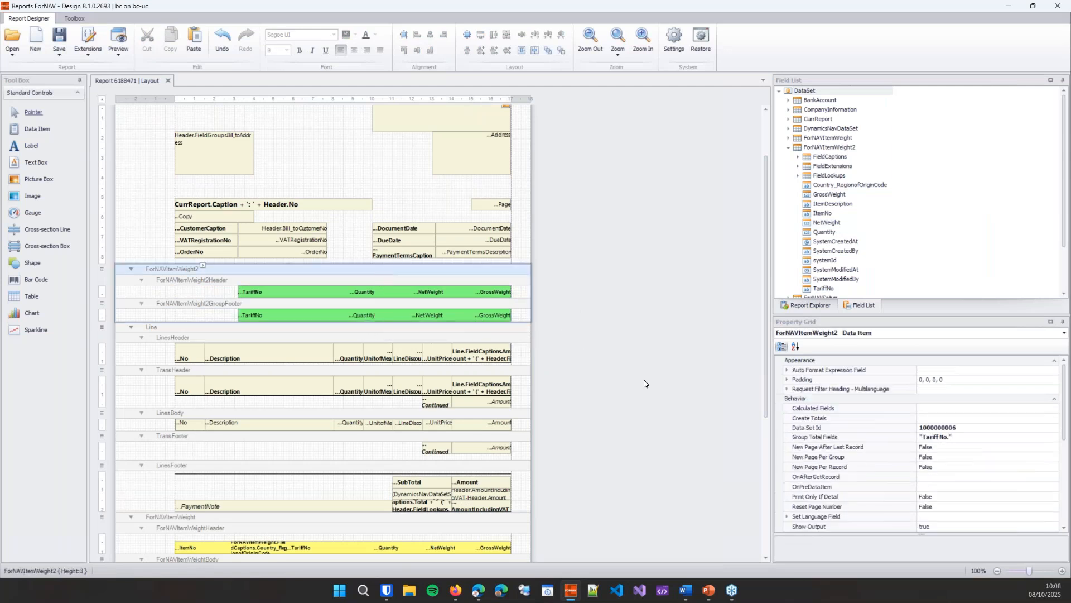
pyautogui.scroll(-5, 968, 439)
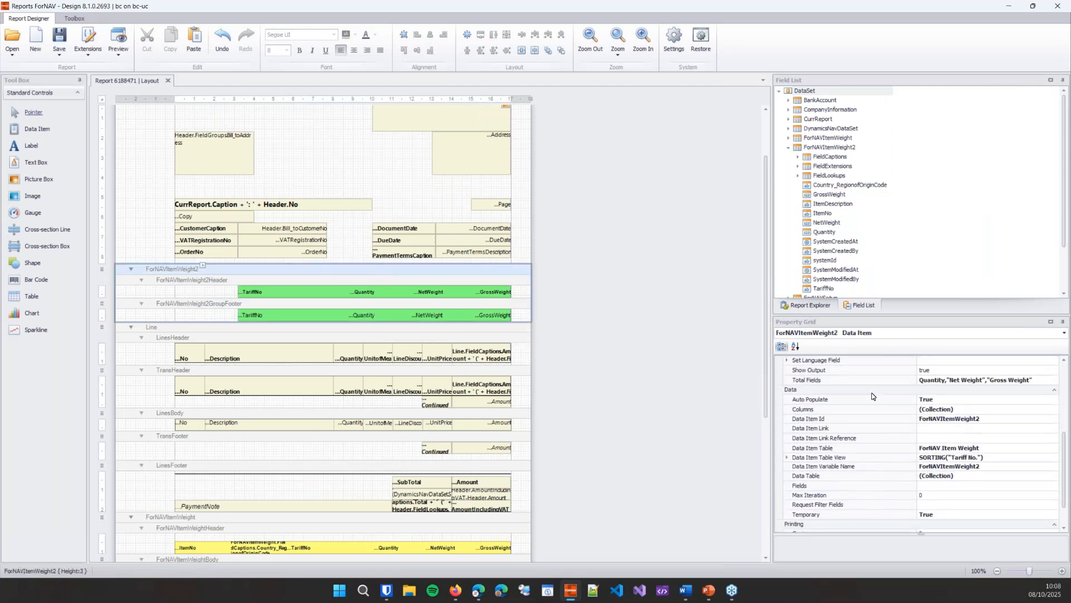
pyautogui.click(844, 382)
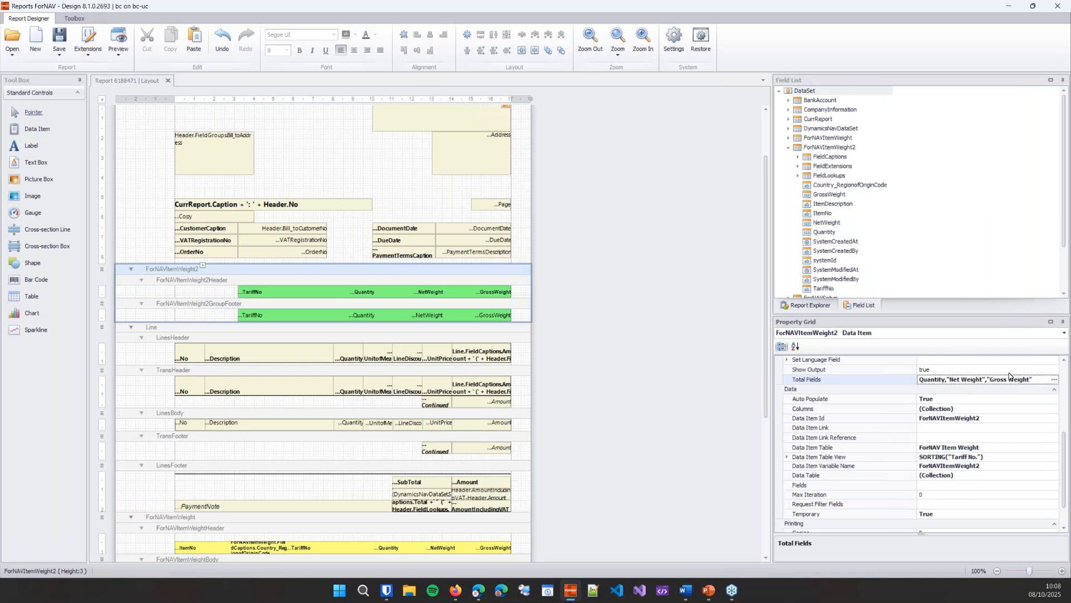
pyautogui.click(654, 358)
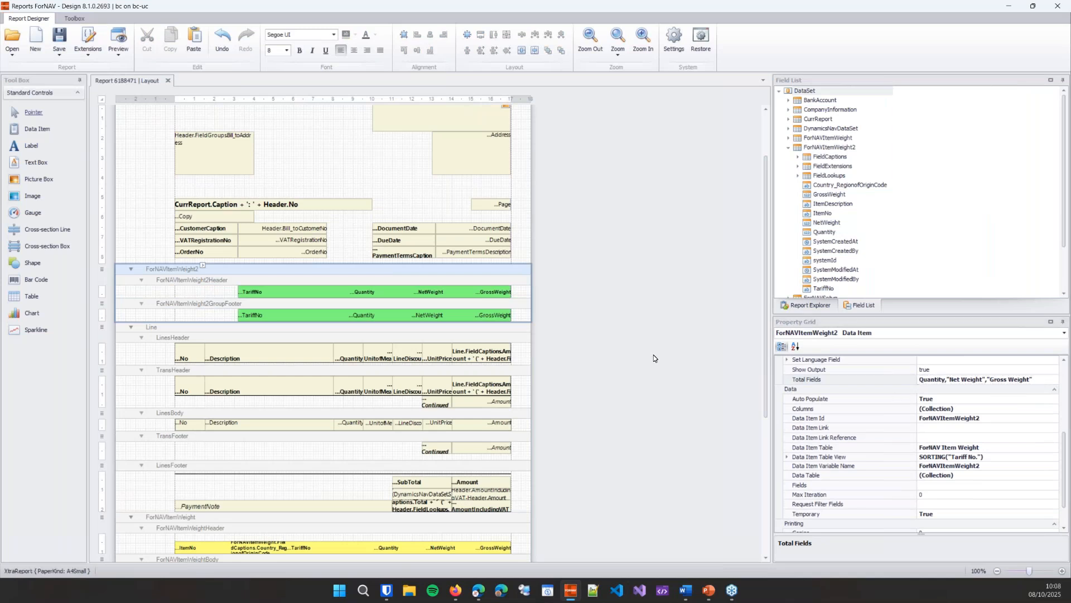
# Step: Switch to Business Central, preview the order confirmation for order 1001, and close the preview and the report request page
pyautogui.click(478, 590)
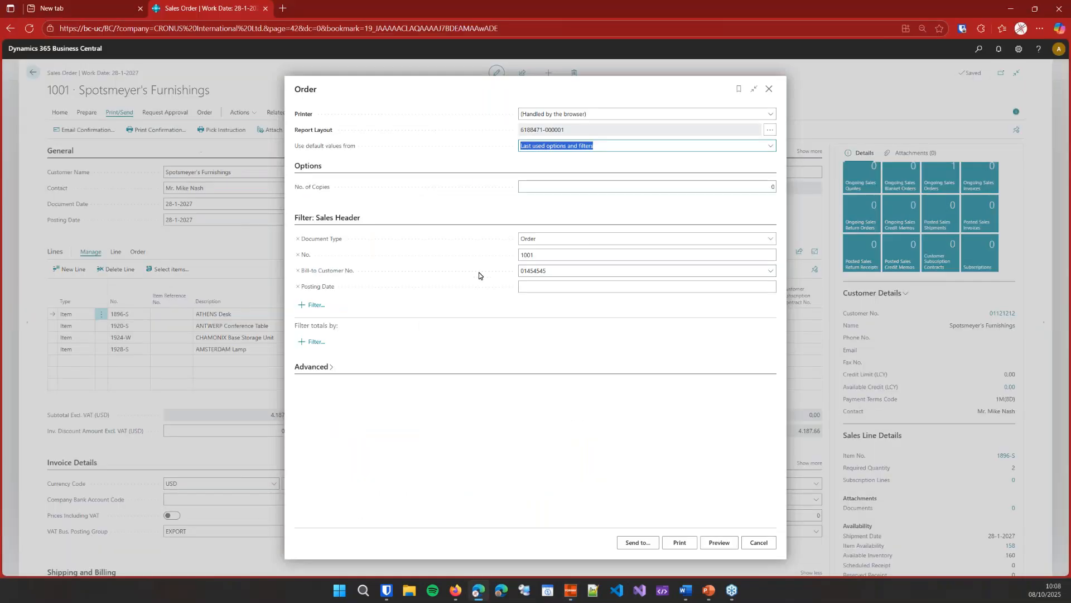
pyautogui.click(719, 542)
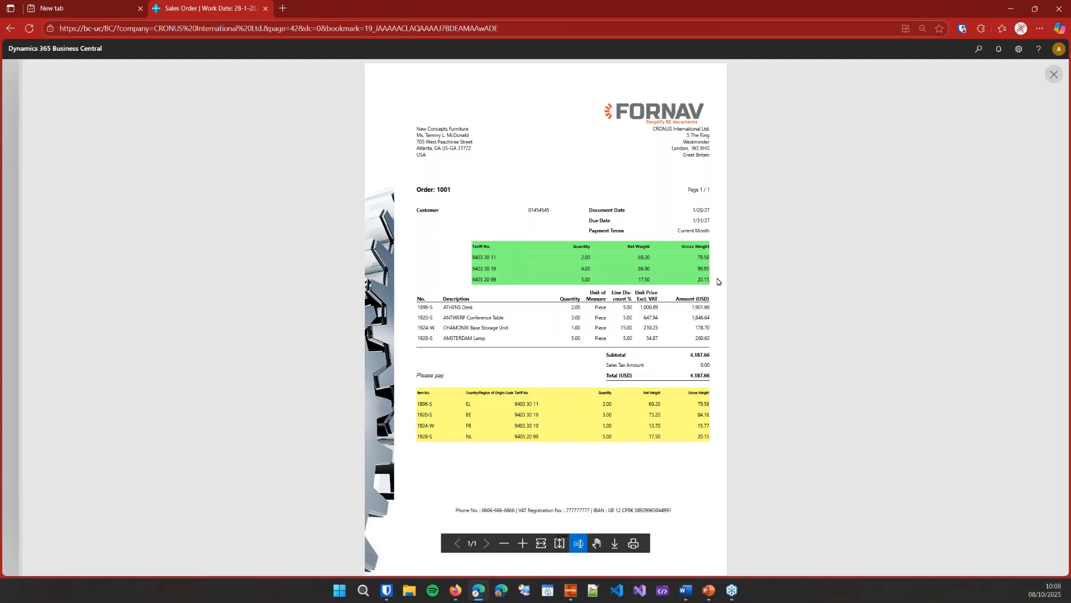
pyautogui.click(1053, 76)
pyautogui.click(770, 89)
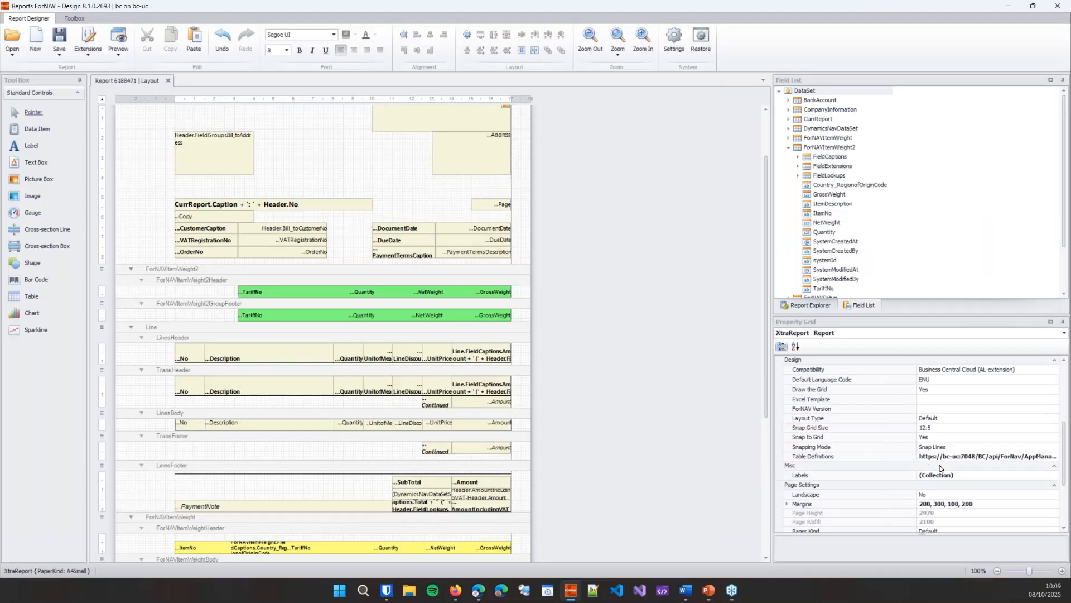
# Step: In the ForNAV designer, add a record to the report's Records collection based on the ForNAV Item Weight table
pyautogui.scroll(5, 991, 467)
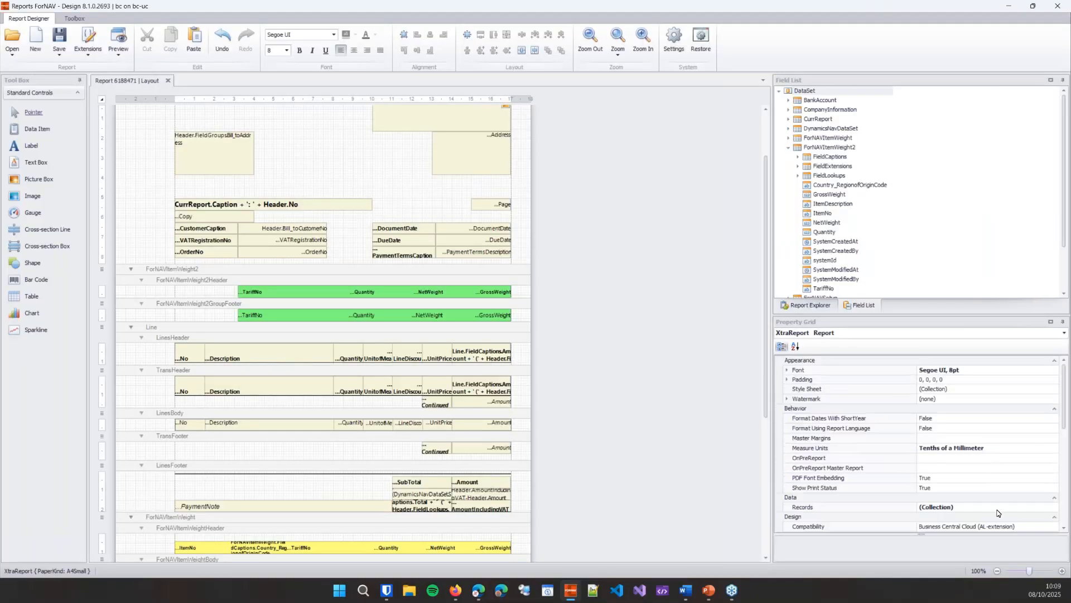
pyautogui.click(1001, 508)
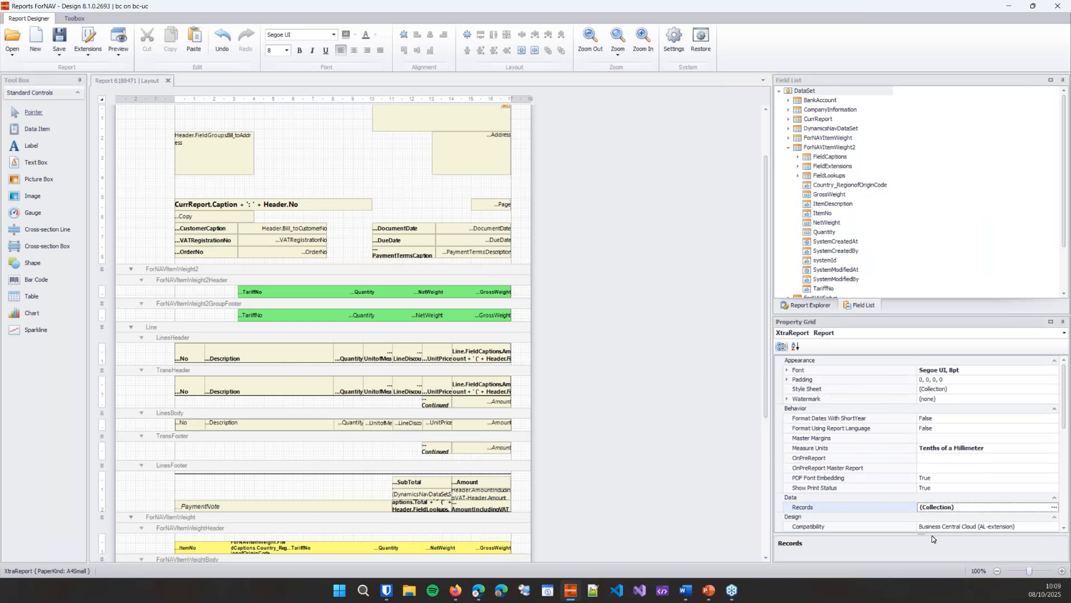
pyautogui.click(1054, 507)
pyautogui.click(437, 351)
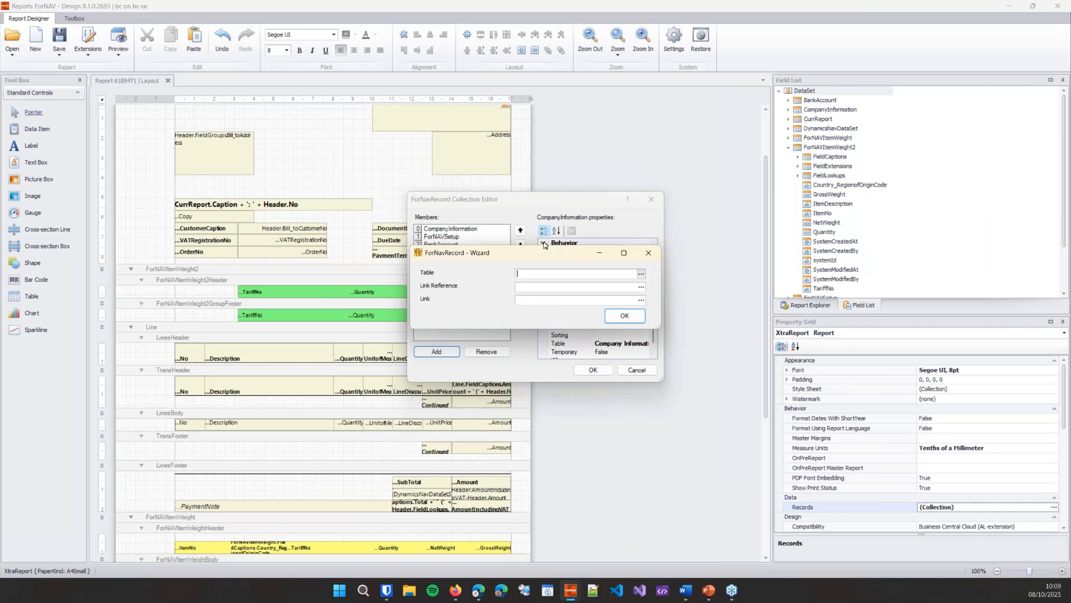
pyautogui.click(641, 273)
pyautogui.write('fornav ite')
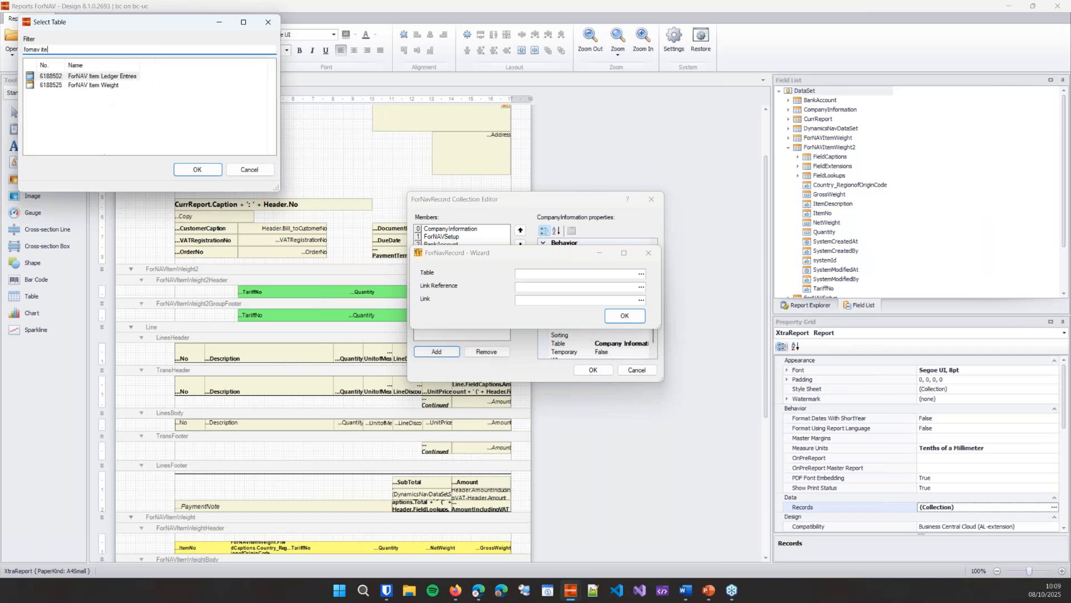
pyautogui.click(97, 86)
pyautogui.click(200, 169)
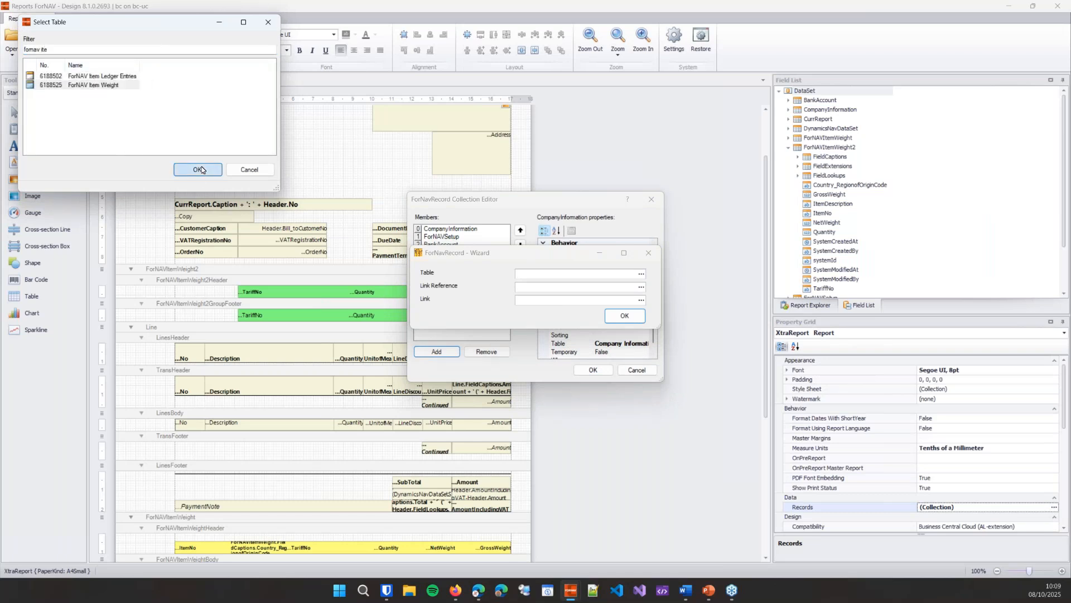
# Step: Set the new item weight record's link reference to Line and finish its wizard without a link
pyautogui.click(566, 288)
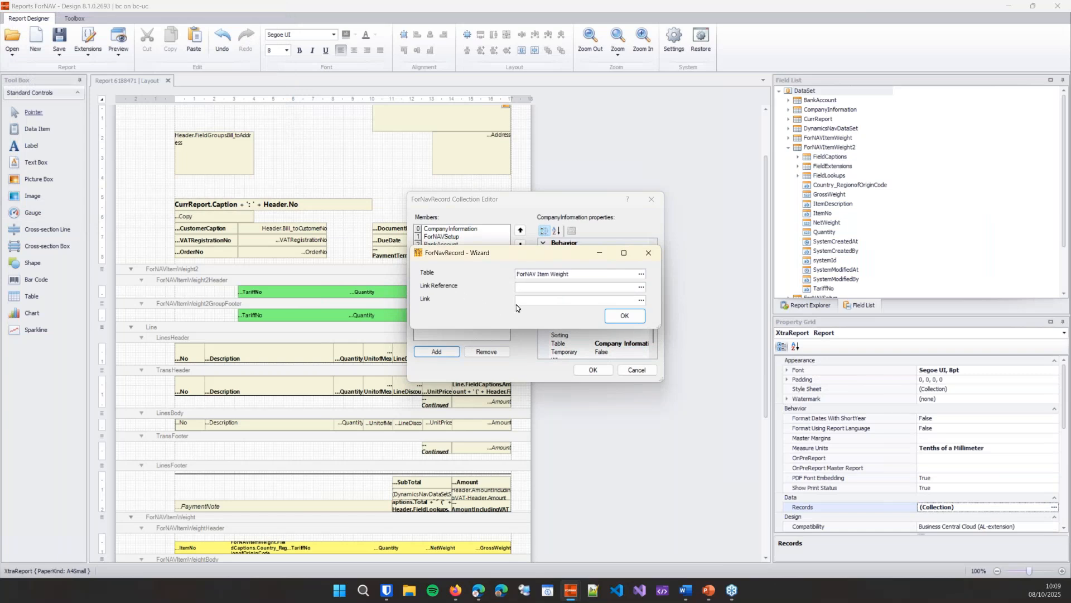
pyautogui.click(641, 289)
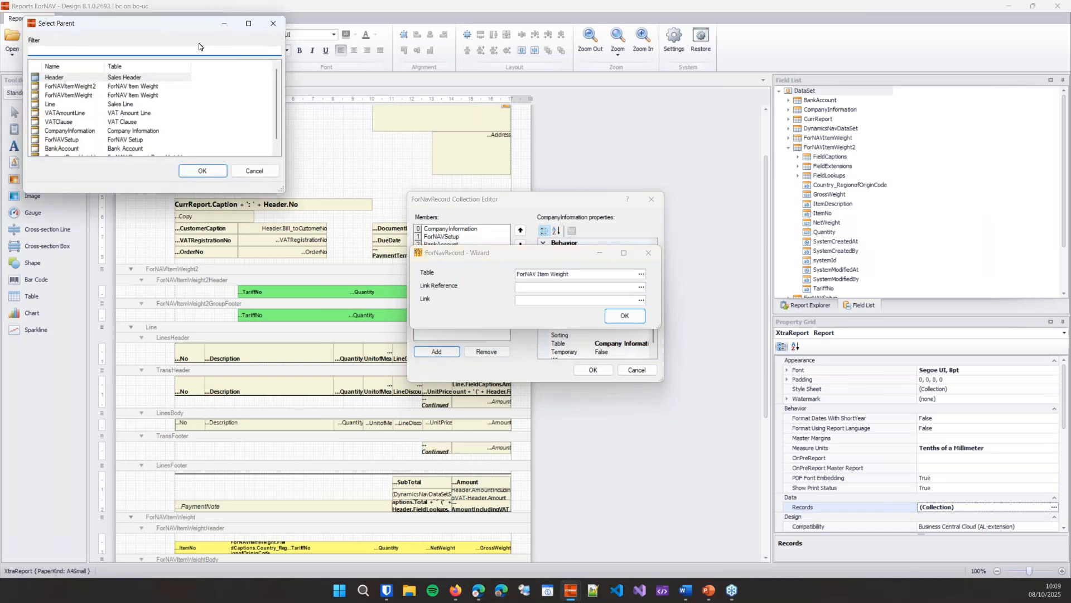
pyautogui.click(193, 139)
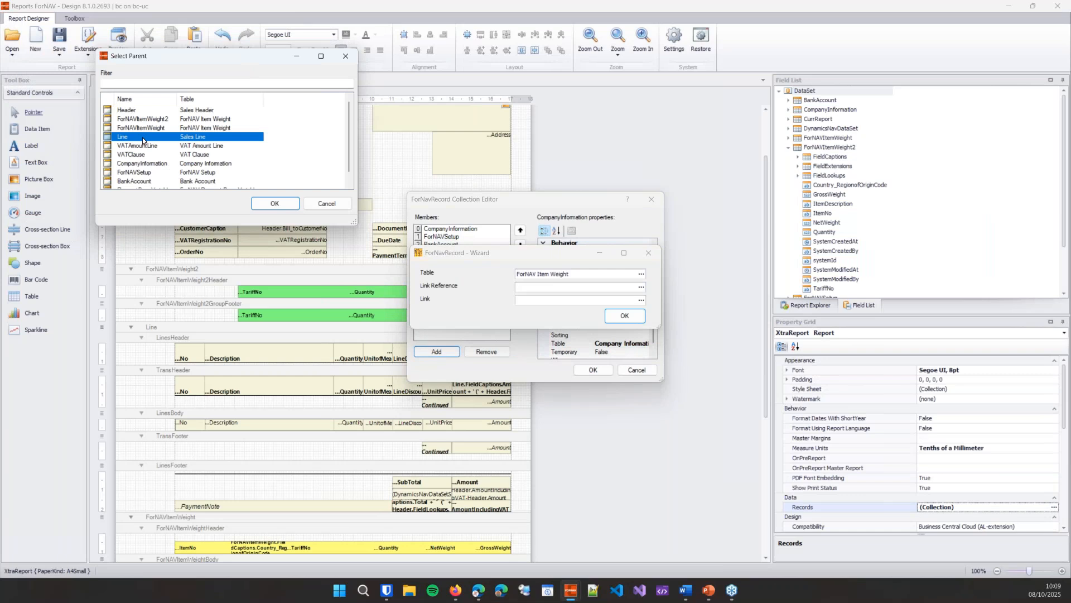
pyautogui.click(274, 204)
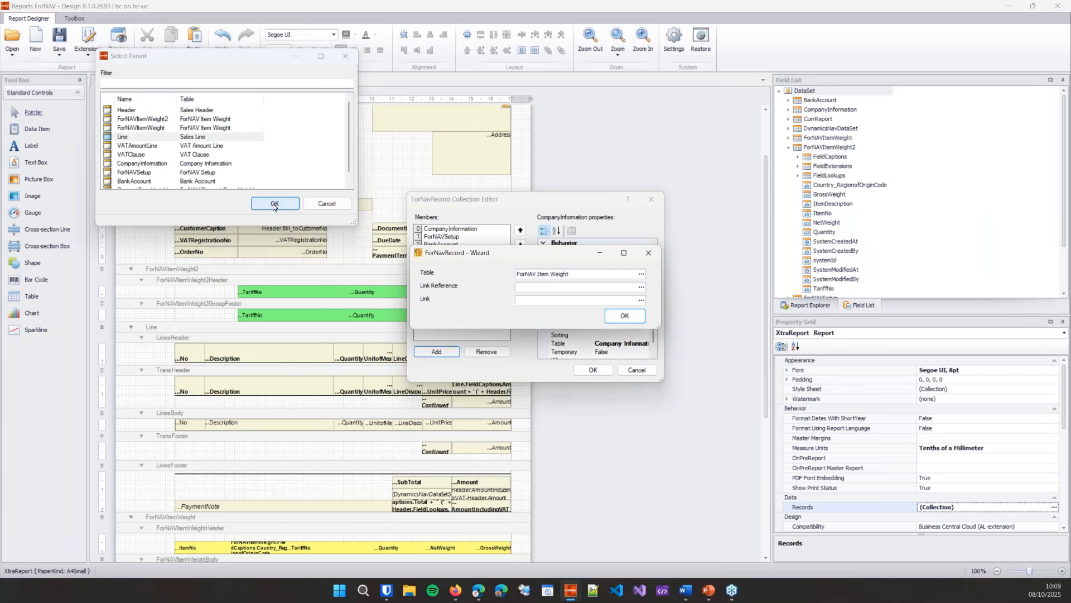
pyautogui.click(624, 315)
# Step: Set the Temporary property of the ForNAVItemWeight3 record to True
pyautogui.moveTo(663, 384); pyautogui.dragTo(716, 408)
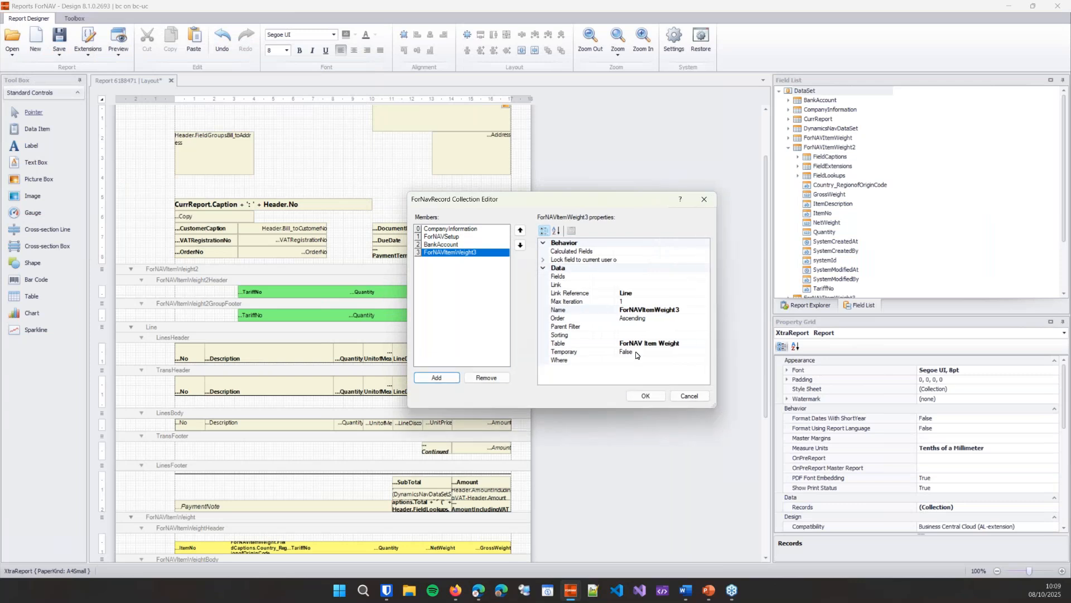
pyautogui.doubleClick(637, 352)
pyautogui.click(633, 360)
pyautogui.click(635, 353)
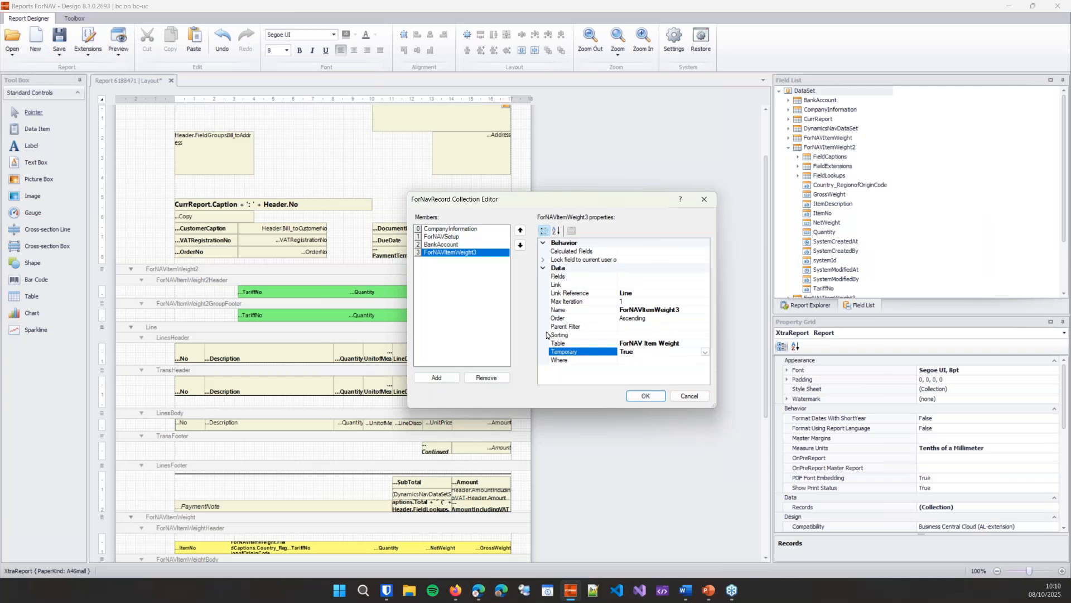
pyautogui.click(491, 317)
# Step: Add a second record based on the Country/Region table, with ForNAVItemWeight3 as its link reference
pyautogui.click(450, 378)
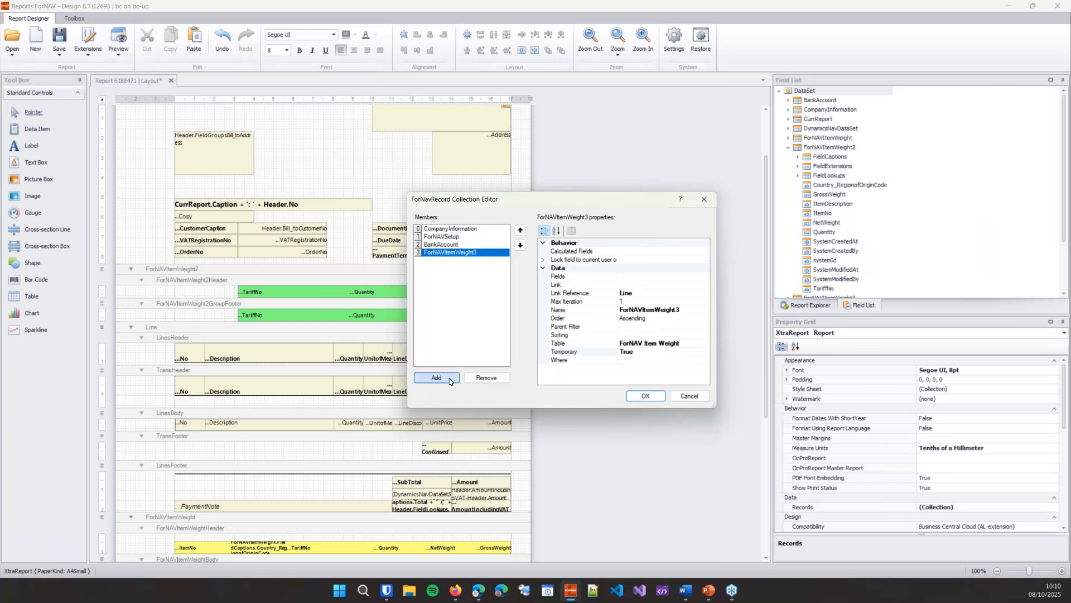
pyautogui.click(668, 287)
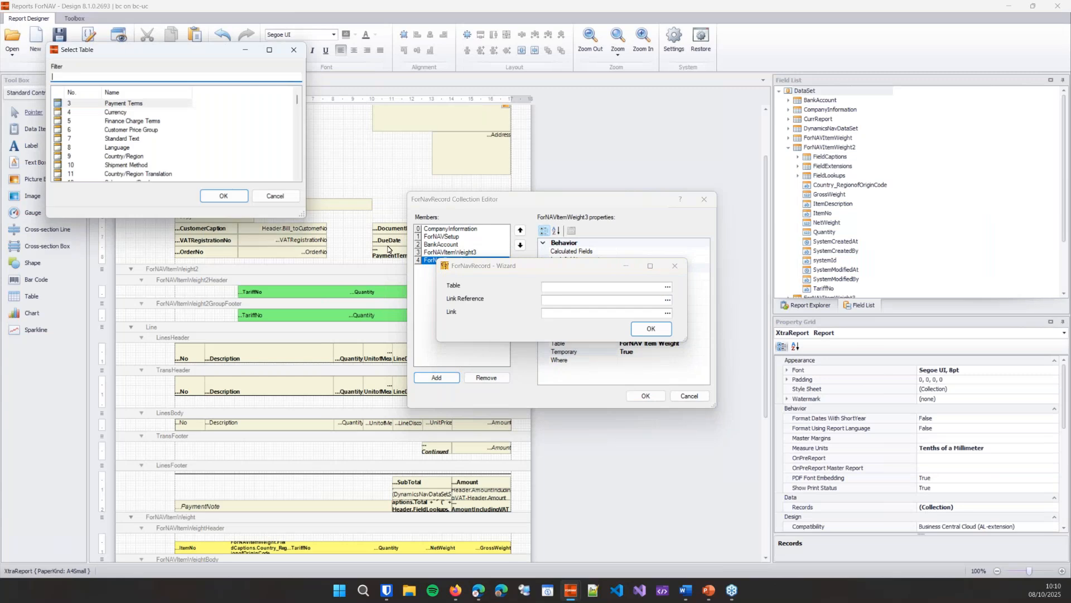
pyautogui.click(124, 156)
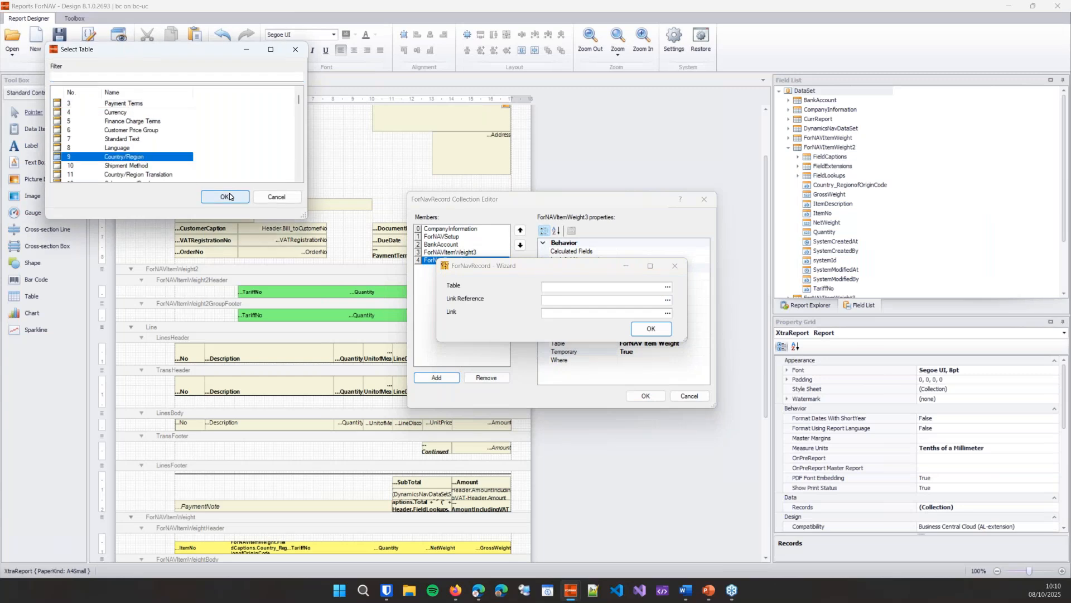
pyautogui.click(229, 197)
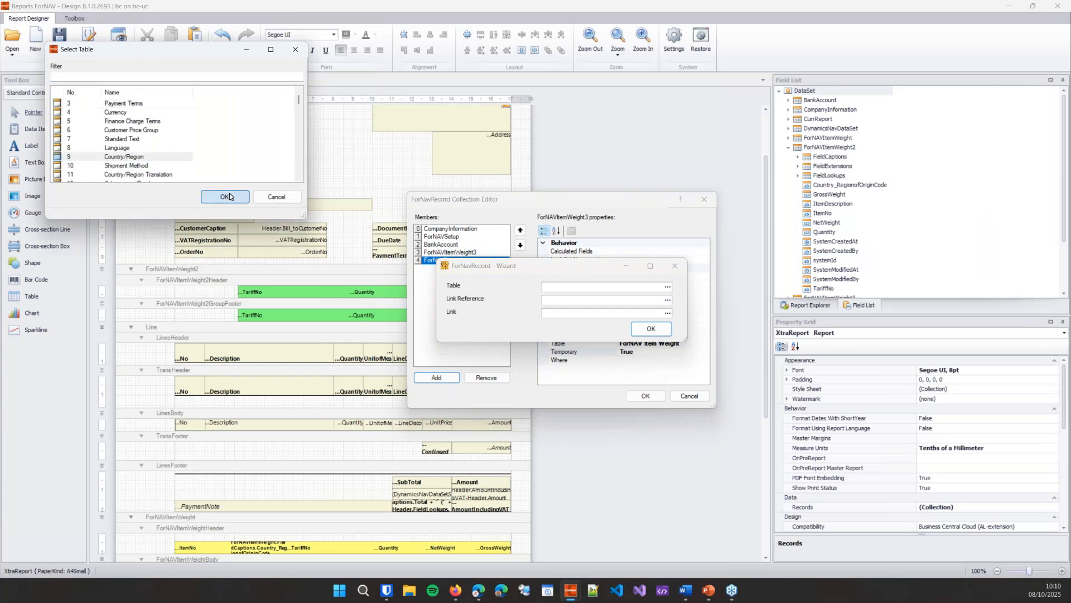
pyautogui.click(664, 302)
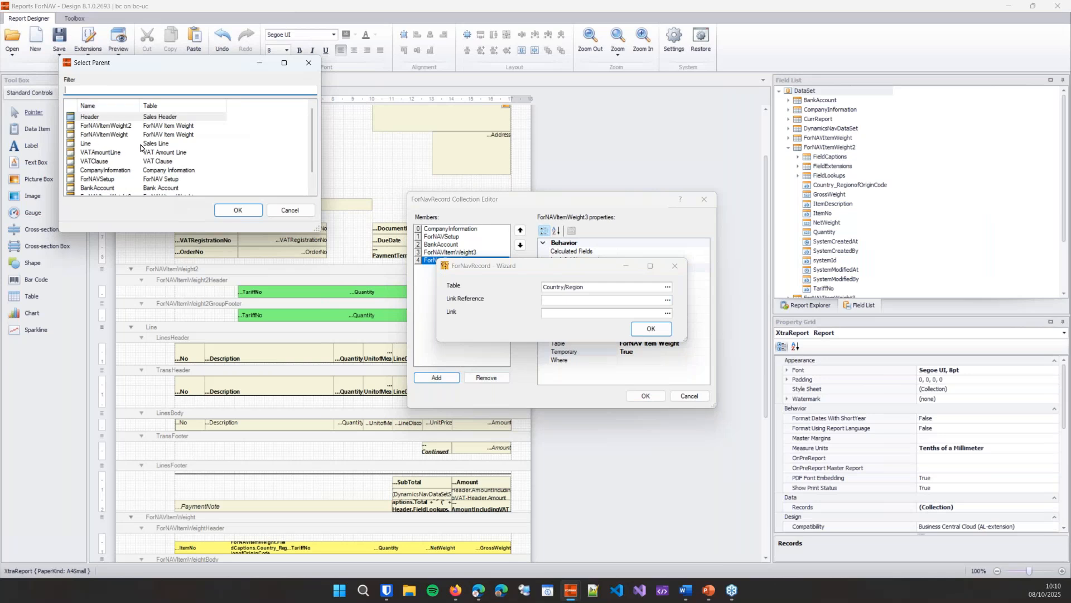
pyautogui.scroll(-1, 141, 148)
pyautogui.click(135, 179)
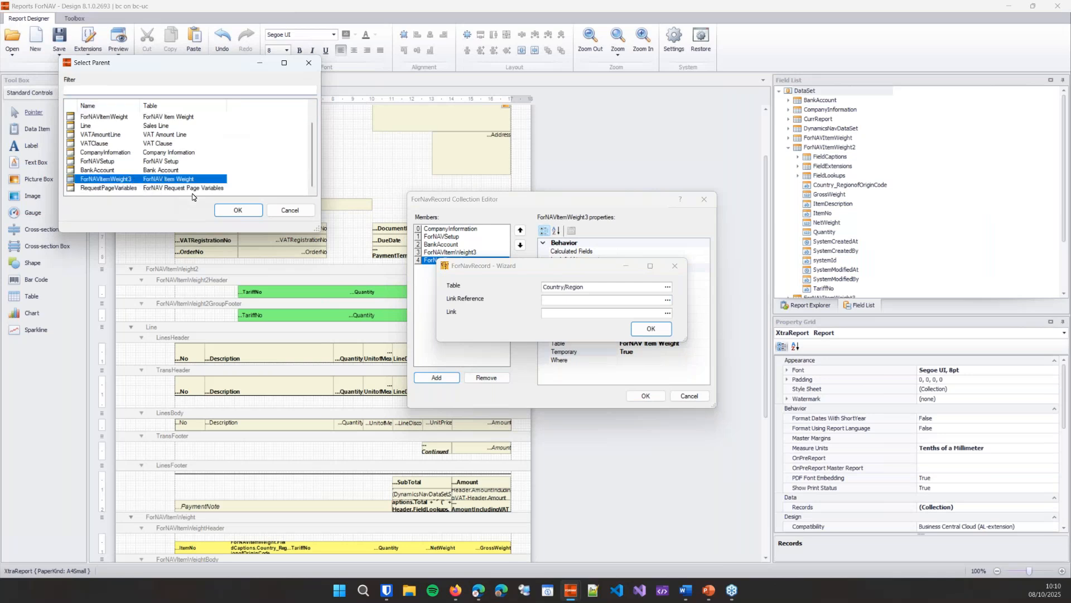
pyautogui.click(230, 208)
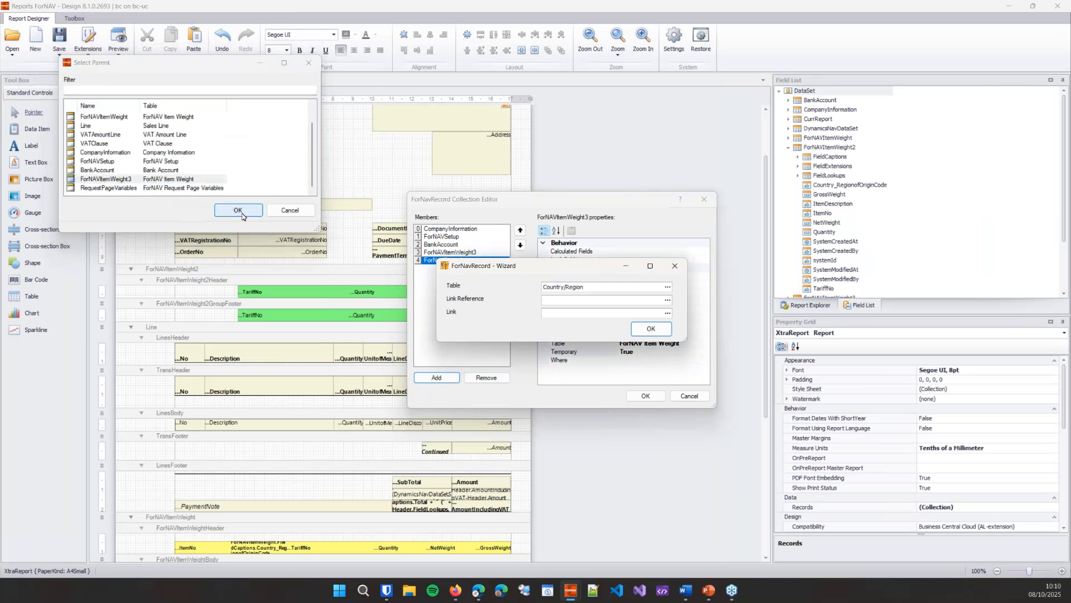
# Step: Link the Country/Region Code field to ForNAVItemWeight3's Country/Region of Origin Code and accept the record collection
pyautogui.click(668, 313)
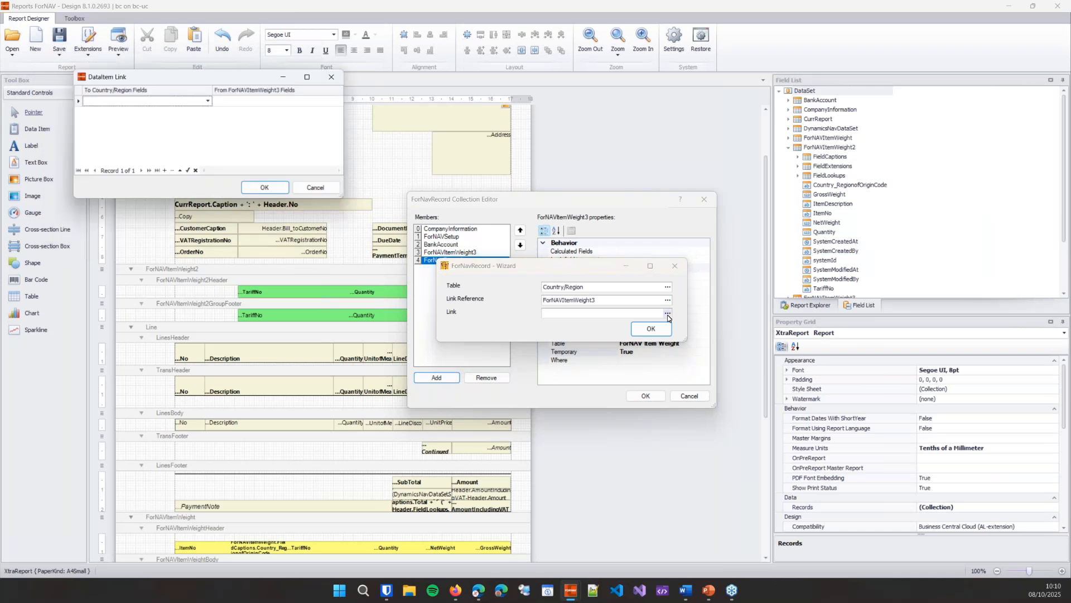
pyautogui.click(161, 111)
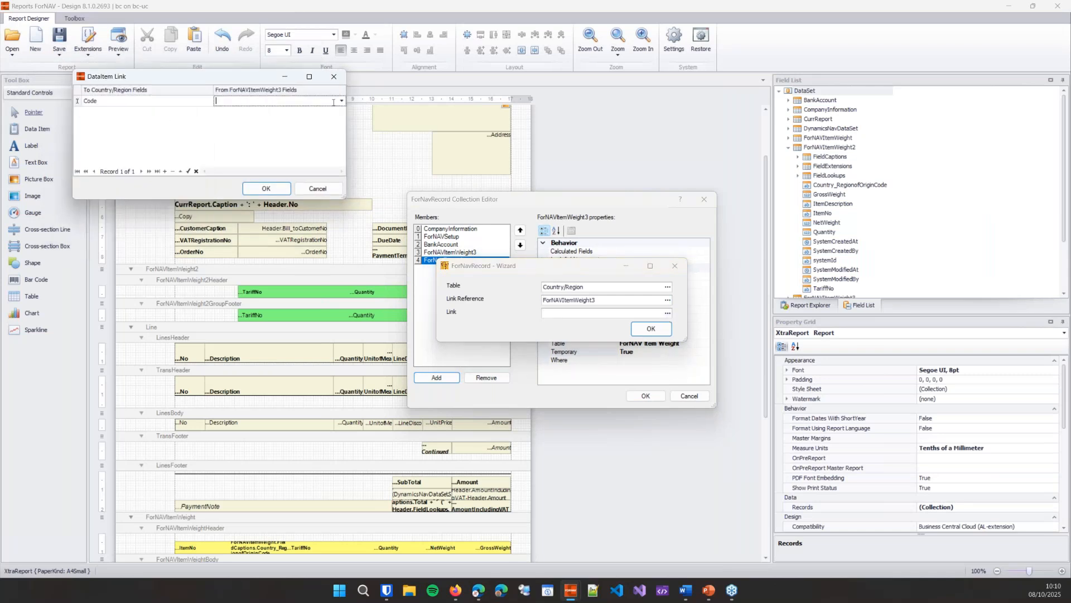
pyautogui.click(341, 101)
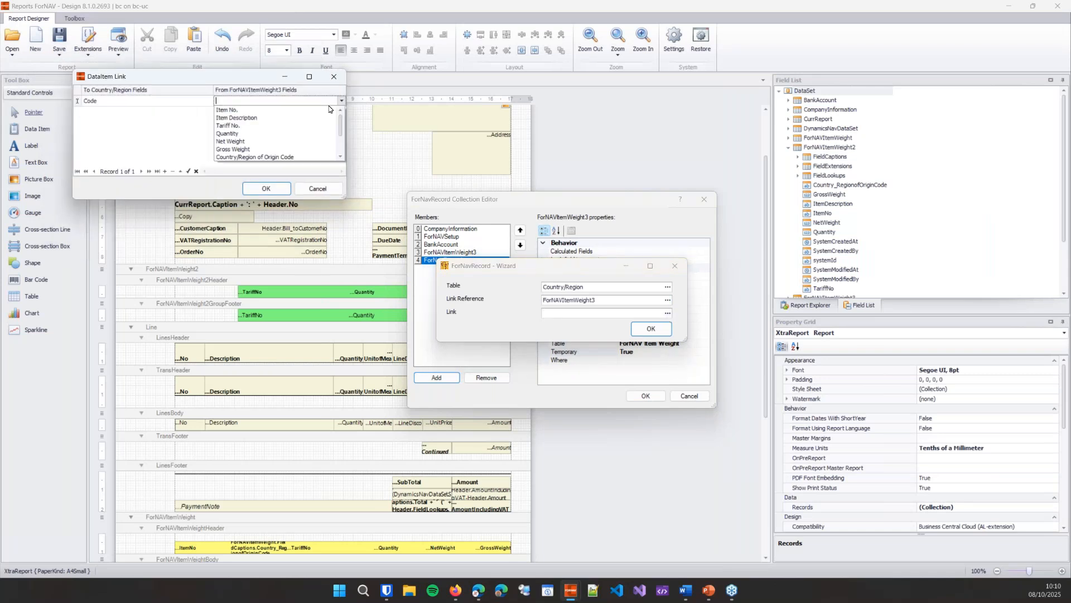
pyautogui.click(291, 154)
pyautogui.click(287, 191)
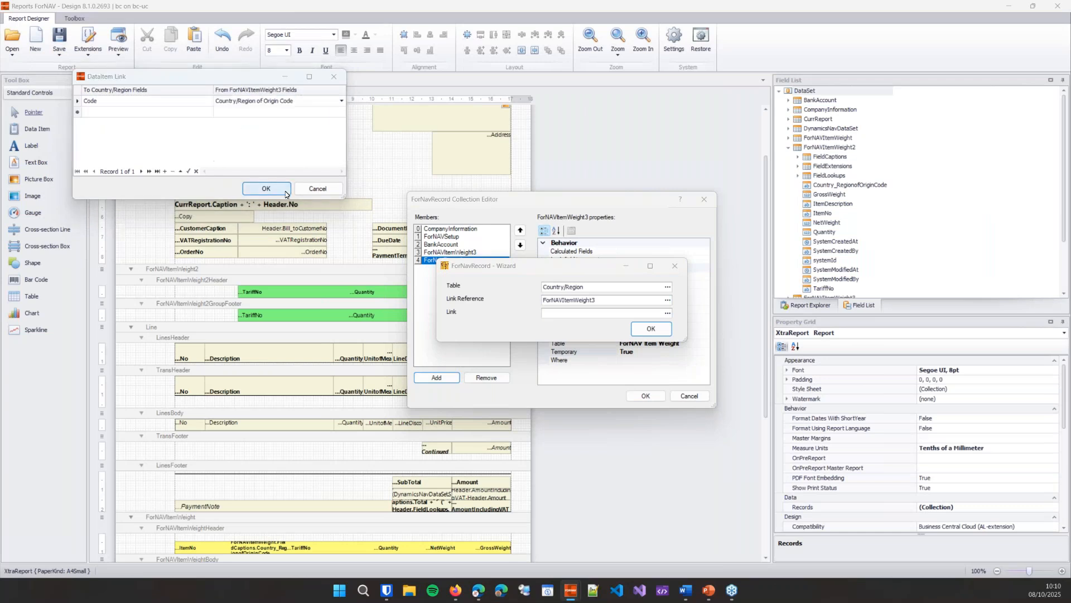
pyautogui.click(648, 333)
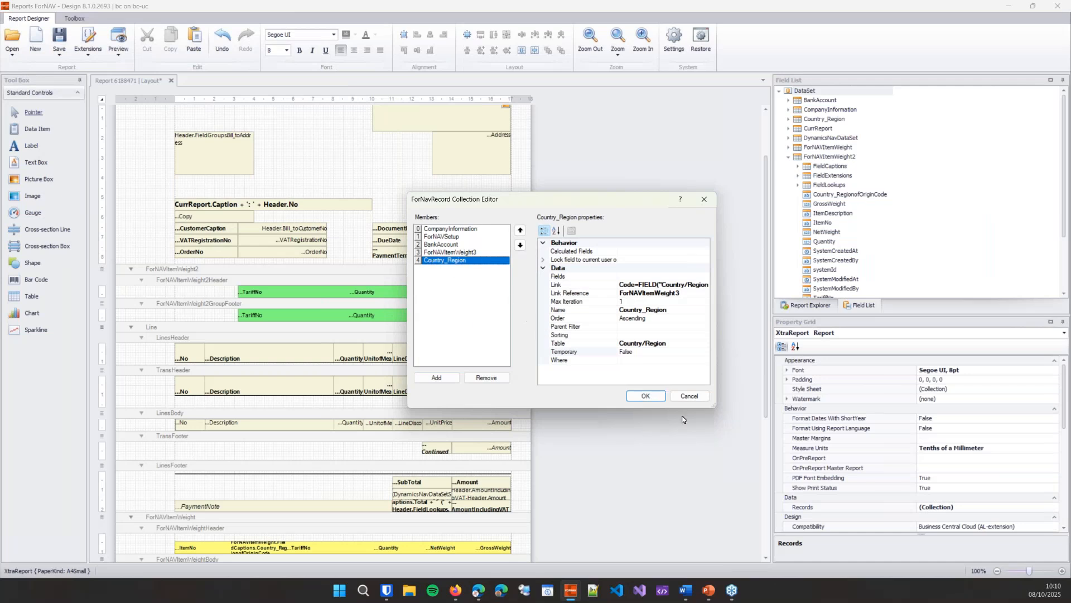
pyautogui.click(654, 398)
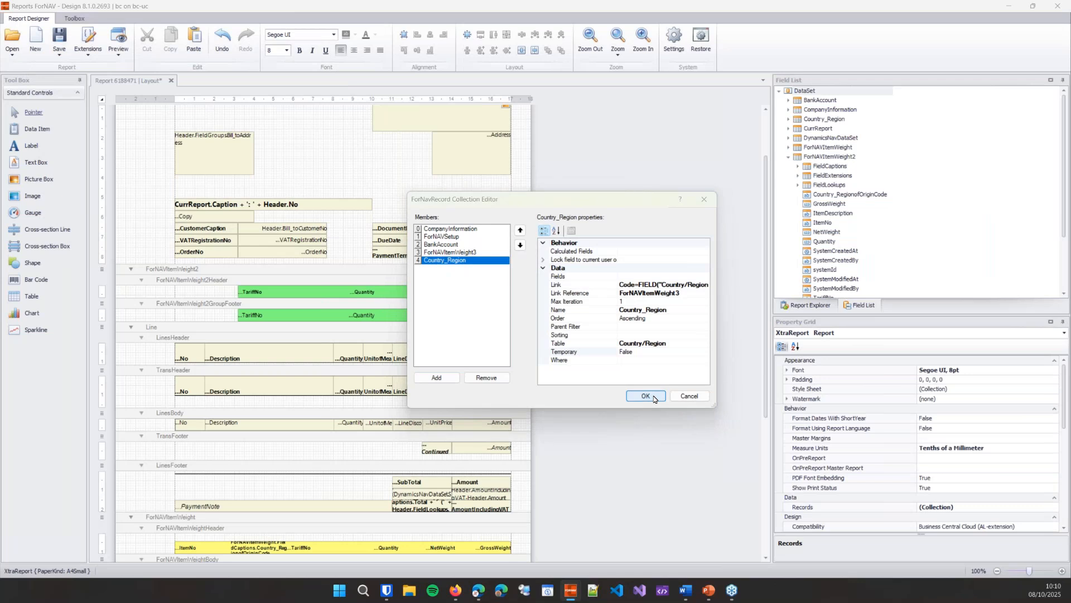
# Step: Reset the Master Report property of the LinesBody section to detach it from the ForNAV Sales Template
pyautogui.click(336, 418)
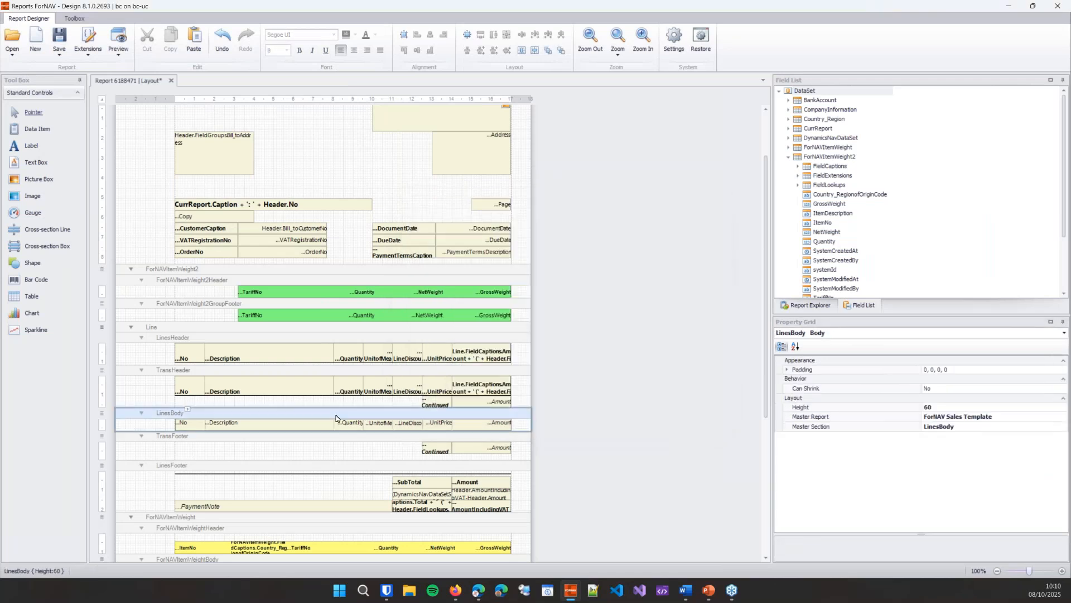
pyautogui.rightClick(843, 416)
pyautogui.click(860, 422)
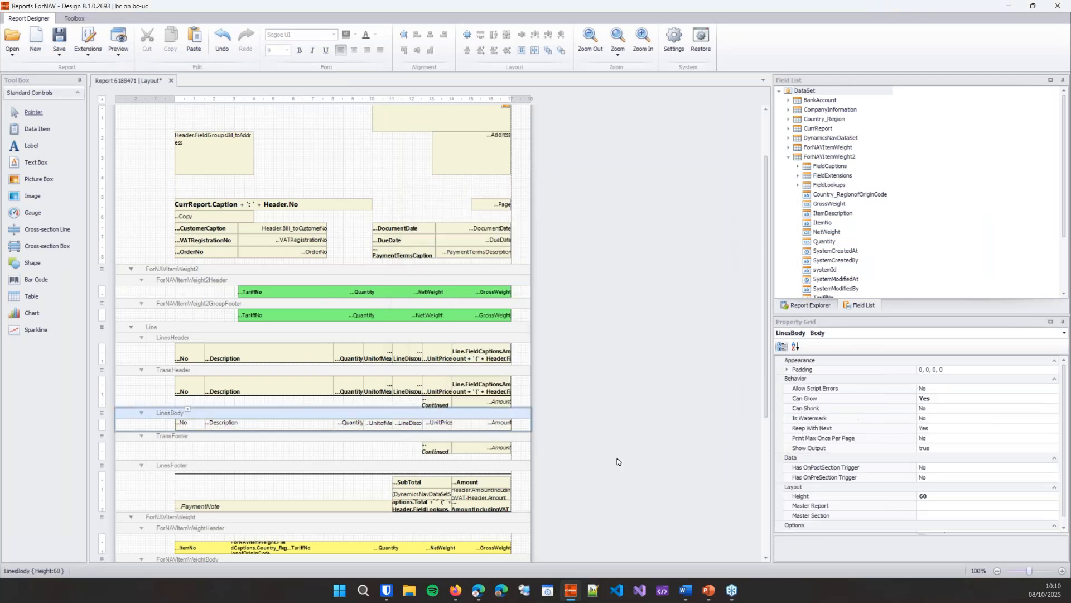
# Step: Wrap Line.Description in the LinesBody description cell's source expression in a CurrReport.JoinStrings( ) call, with each part on its own line
pyautogui.scroll(-1, 617, 461)
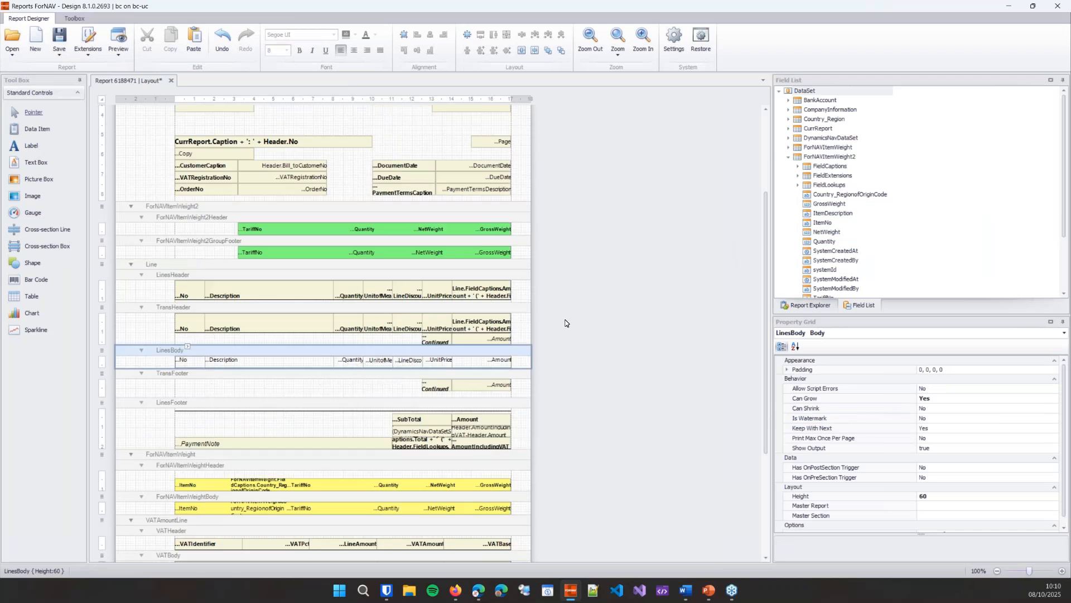
pyautogui.click(299, 364)
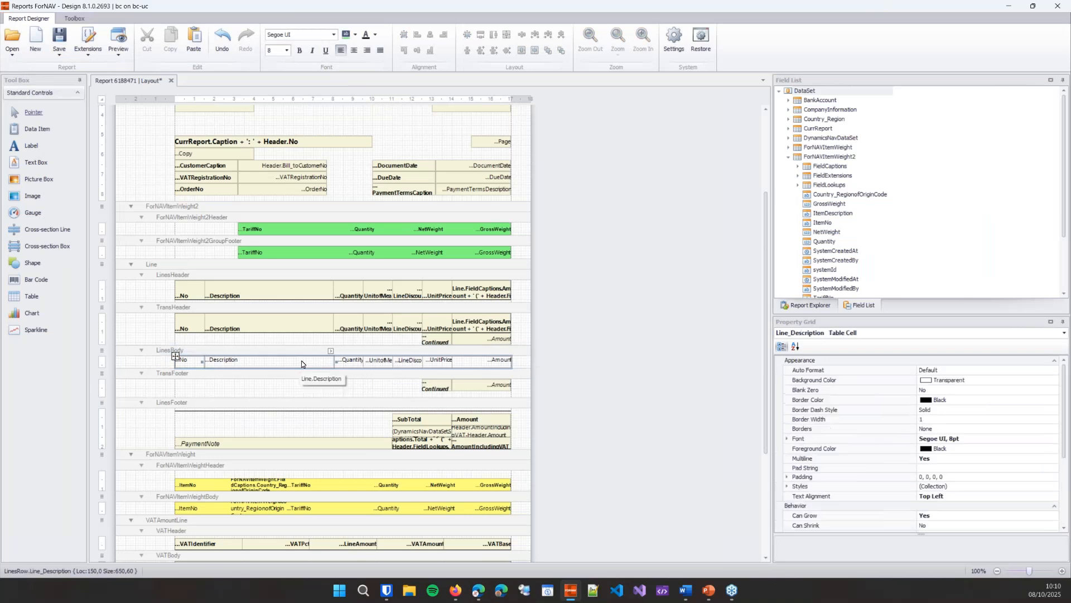
pyautogui.click(331, 352)
pyautogui.click(474, 371)
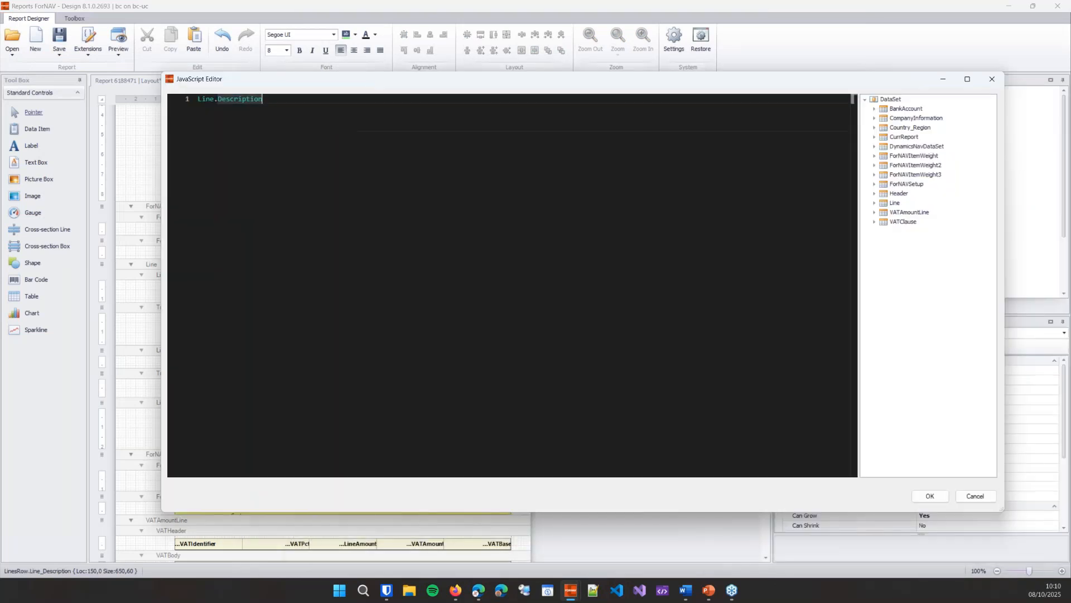
pyautogui.press('Home')
pyautogui.press('Return')
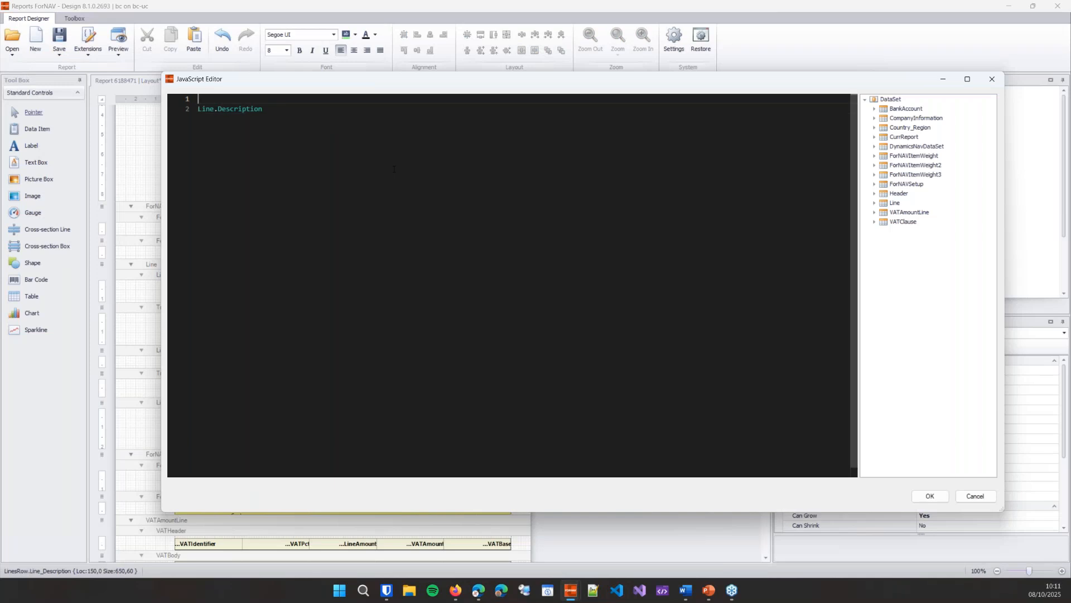
pyautogui.write('CurrReport.Joi')
pyautogui.press('Return')
pyautogui.write('(')
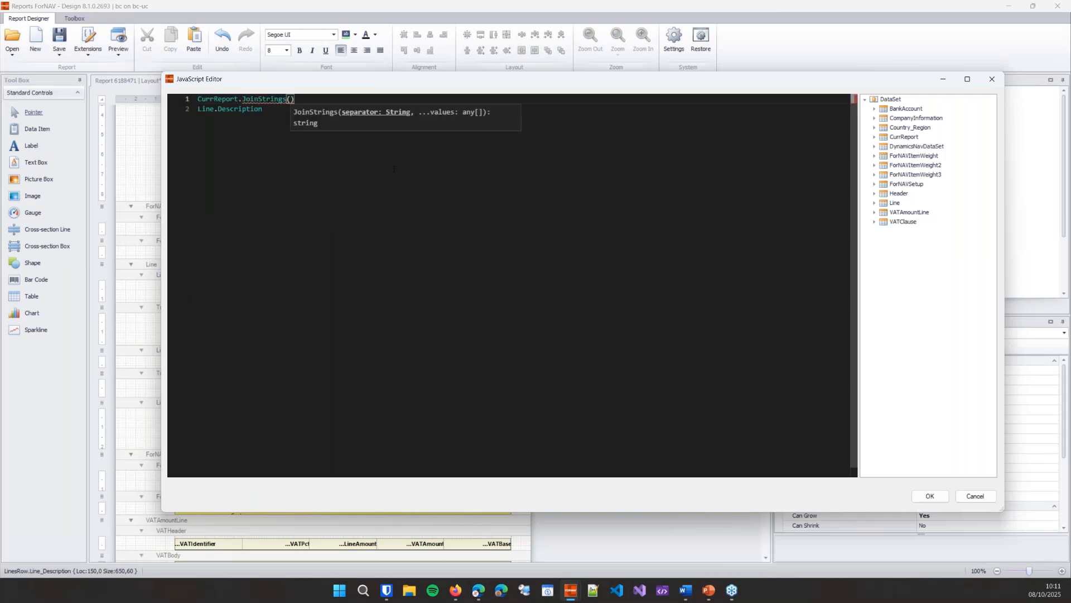
pyautogui.press('Delete')
pyautogui.press('Down')
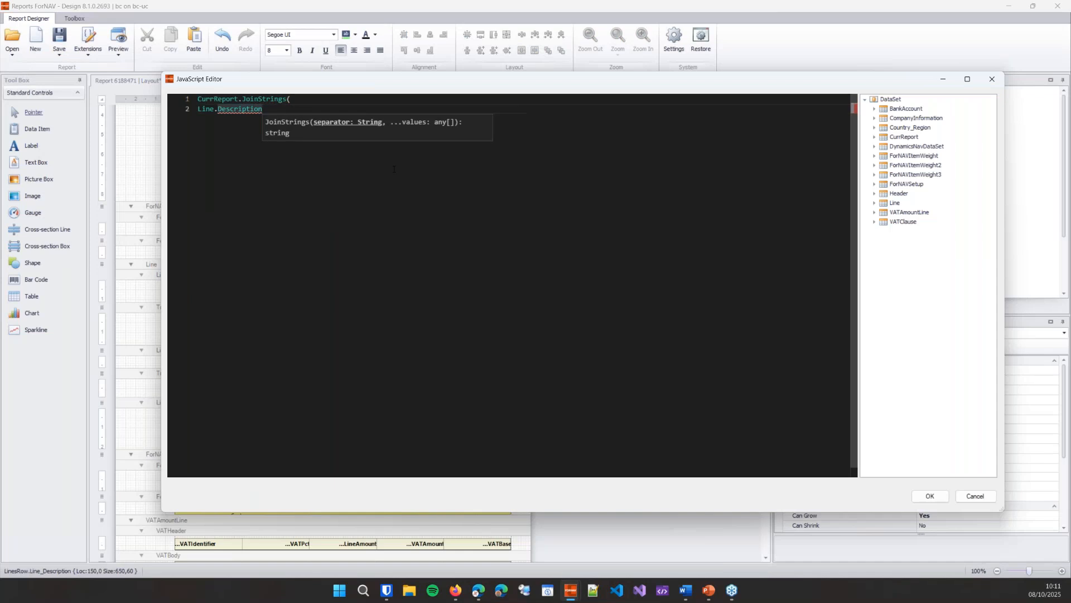
pyautogui.press('Return')
pyautogui.write(')')
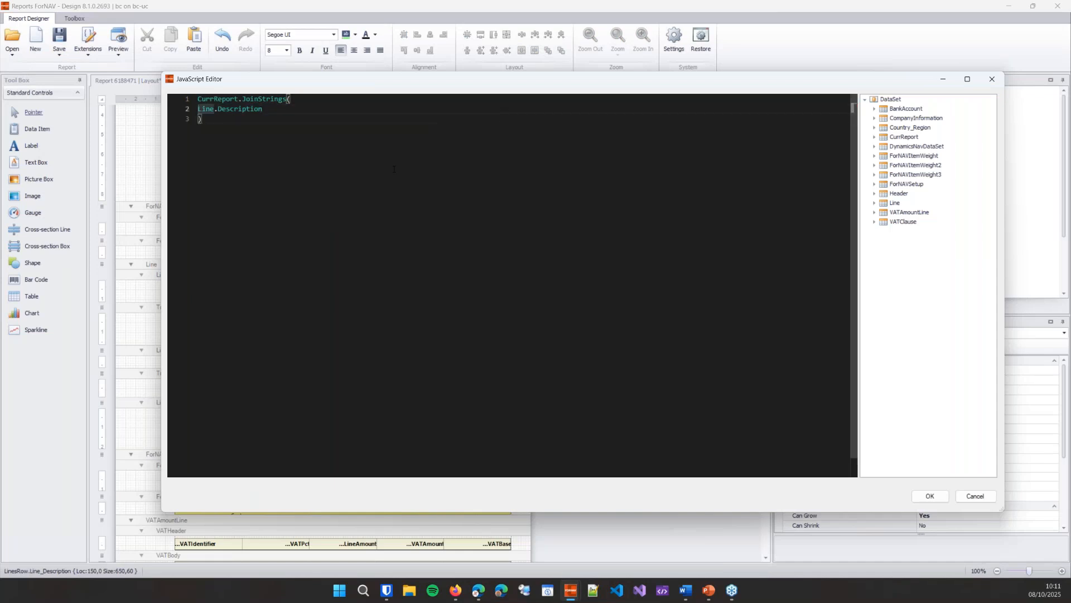
# Step: Give the JoinStrings call the newline separator '\n' as its first argument
pyautogui.press('Left')
pyautogui.write("'")
pyautogui.write("\r',")
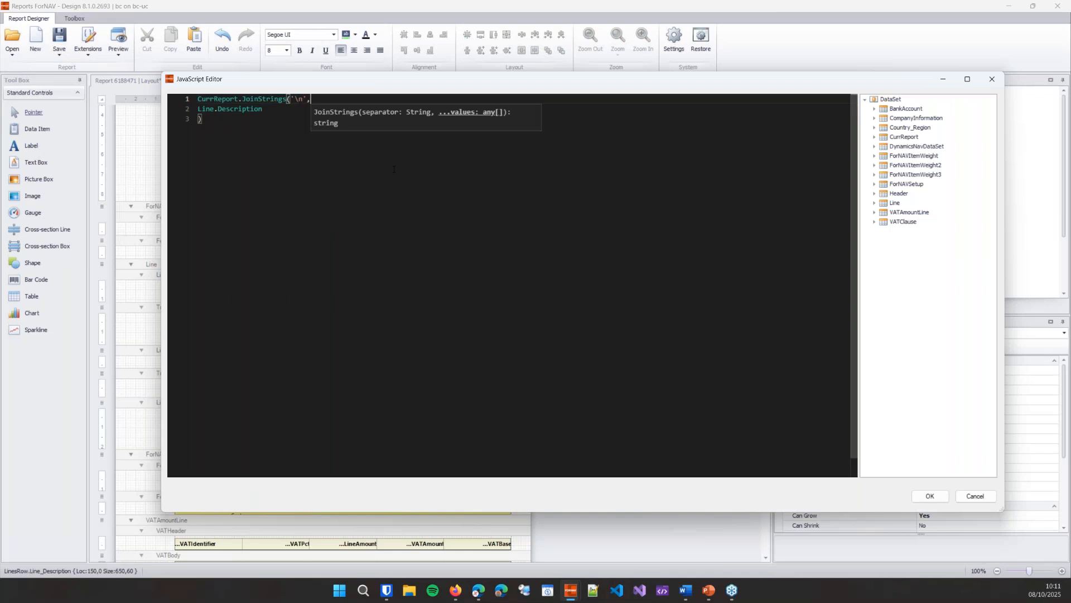
# Step: Add ForNAVItemWeight3.FieldExtensions.TariffNo as a JoinStrings argument on a new line after Line.Description, separated by commas
pyautogui.press('Down')
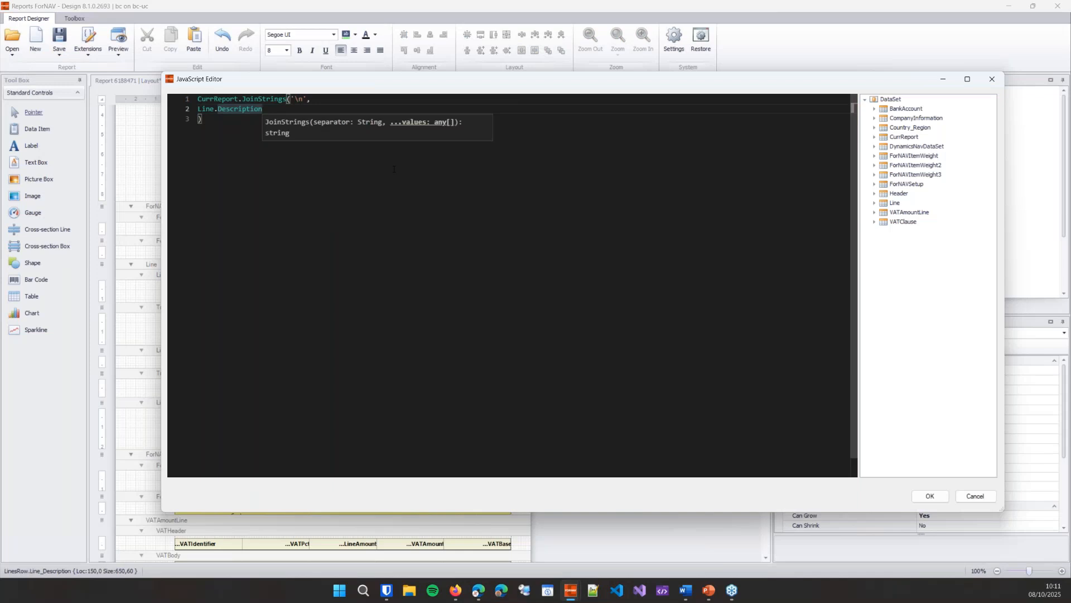
pyautogui.write(',')
pyautogui.press('Return')
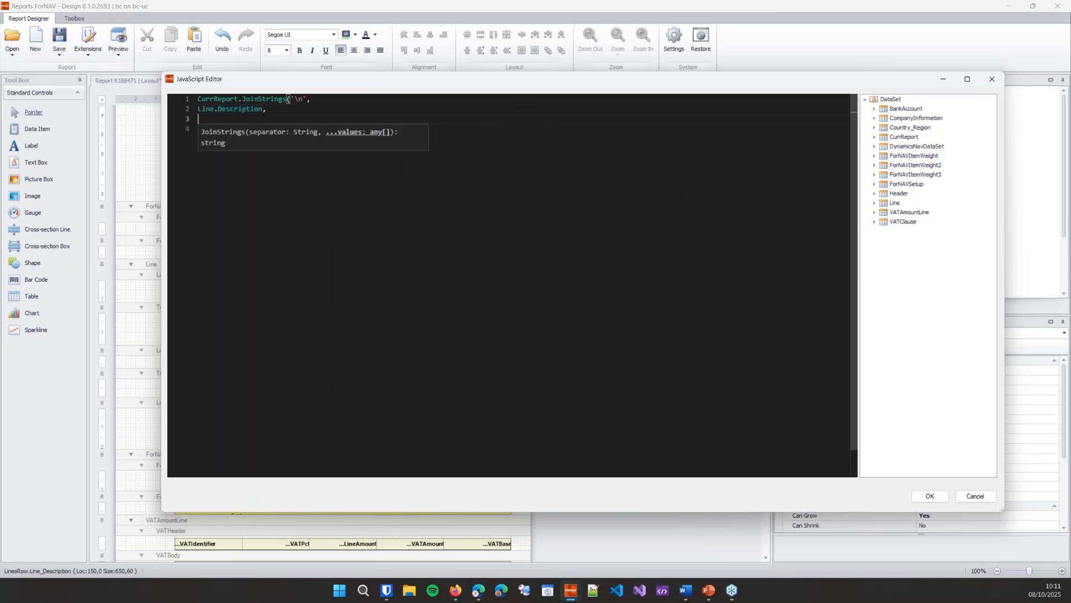
pyautogui.click(875, 174)
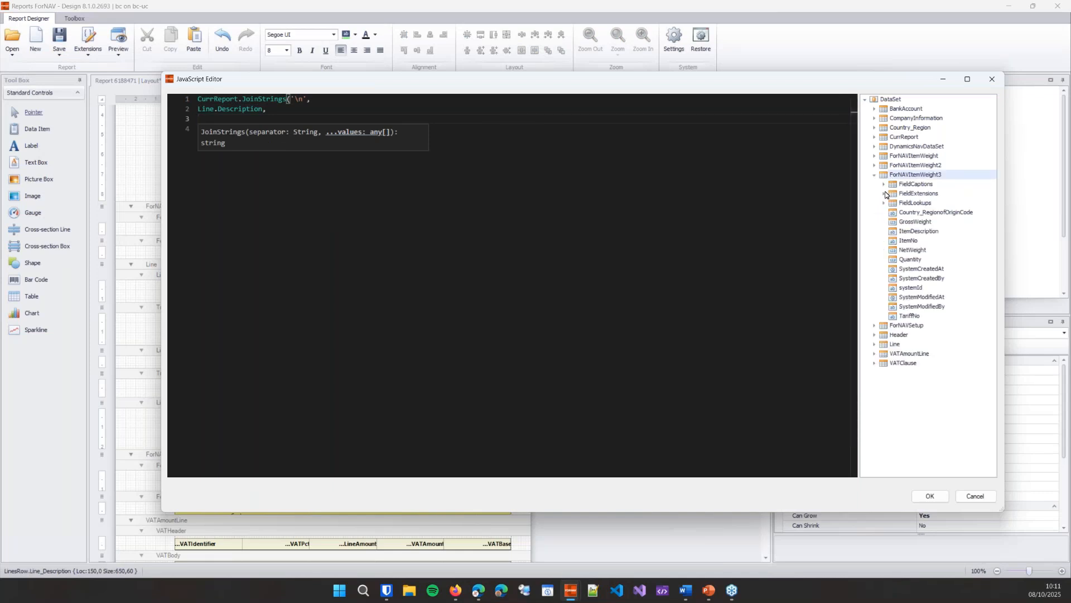
pyautogui.click(885, 194)
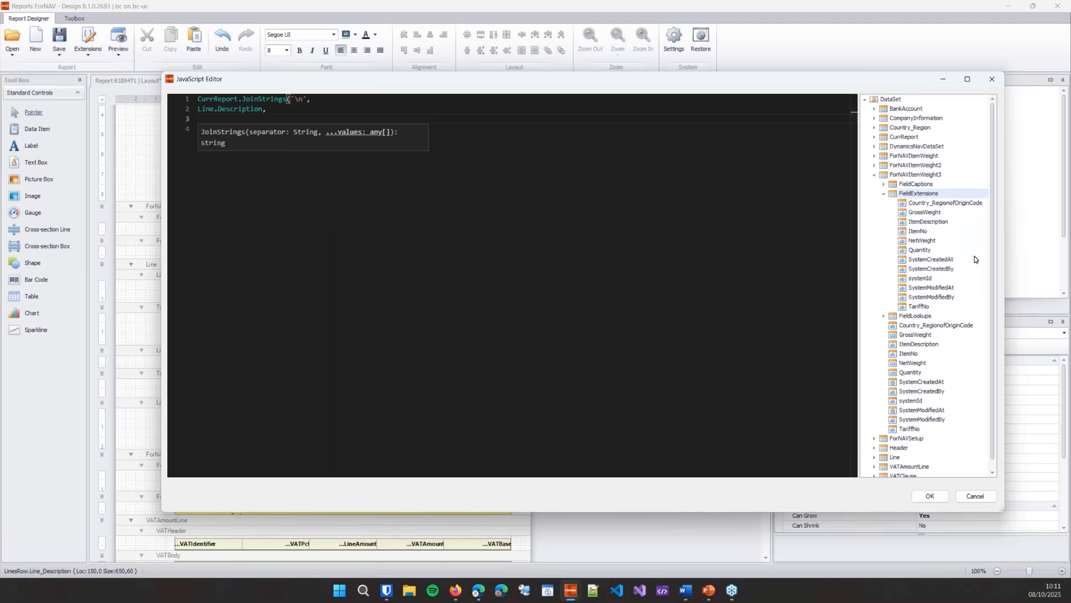
pyautogui.click(923, 308)
pyautogui.doubleClick(920, 307)
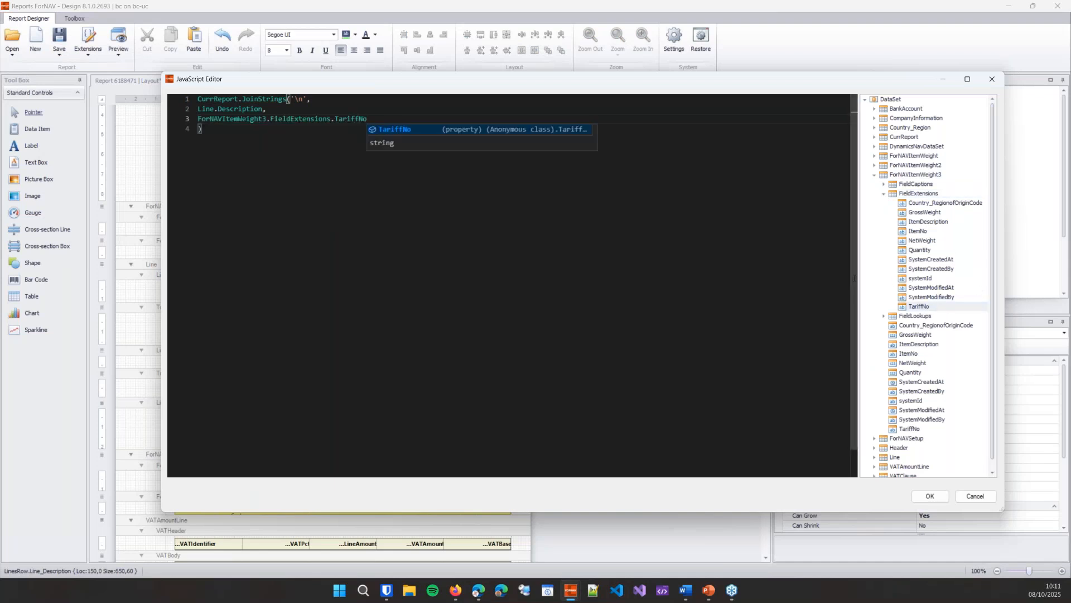
pyautogui.write(',')
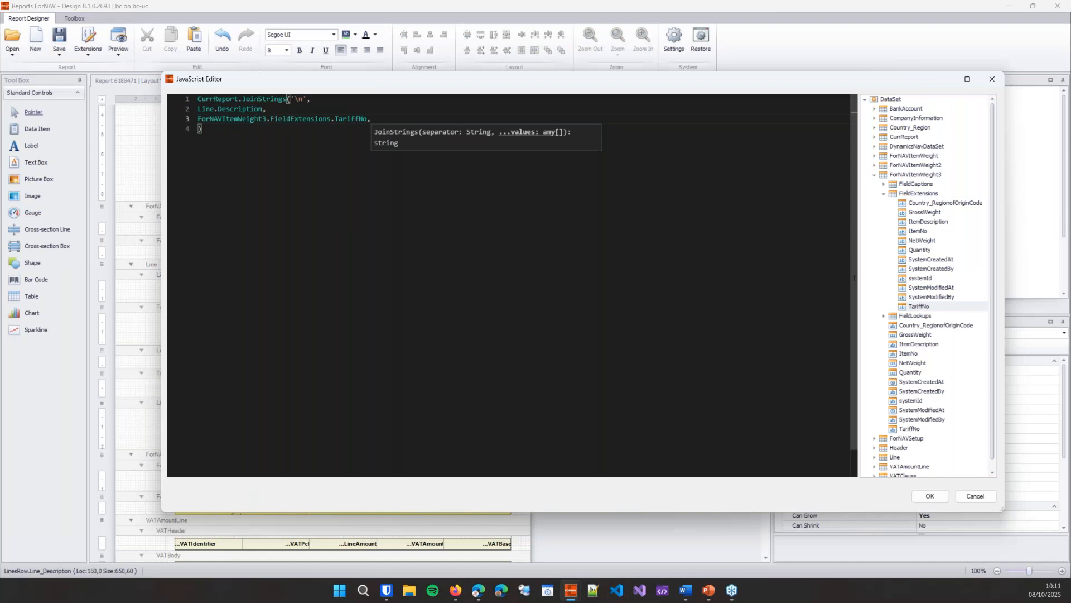
# Step: Add ForNAVItemWeight3.FieldExtensions.NetWeight, followed by a comma, on the line below the tariff number
pyautogui.press('Return')
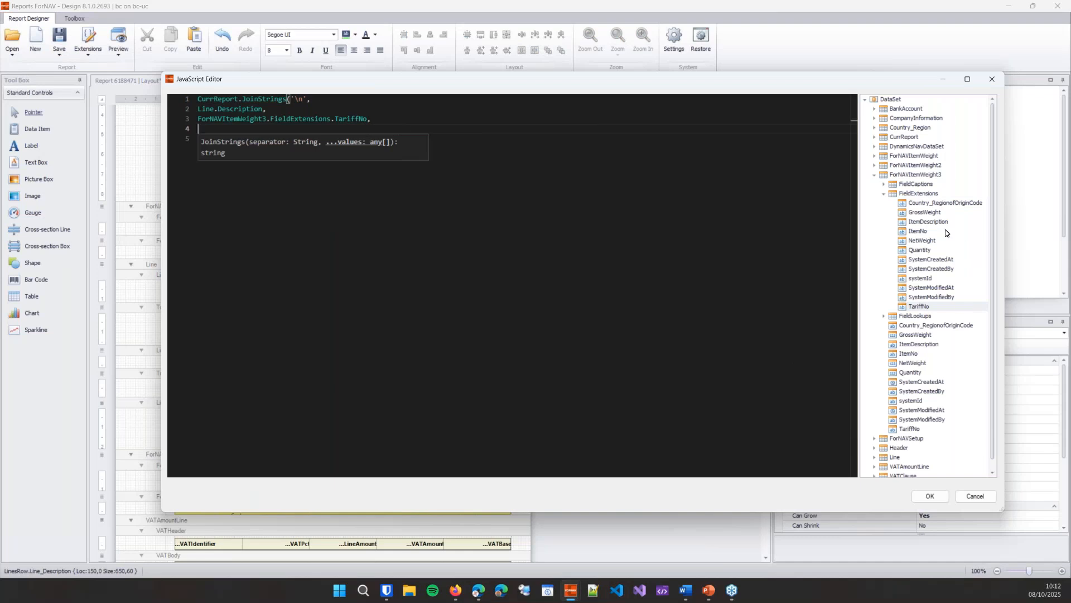
pyautogui.doubleClick(922, 241)
pyautogui.write(',')
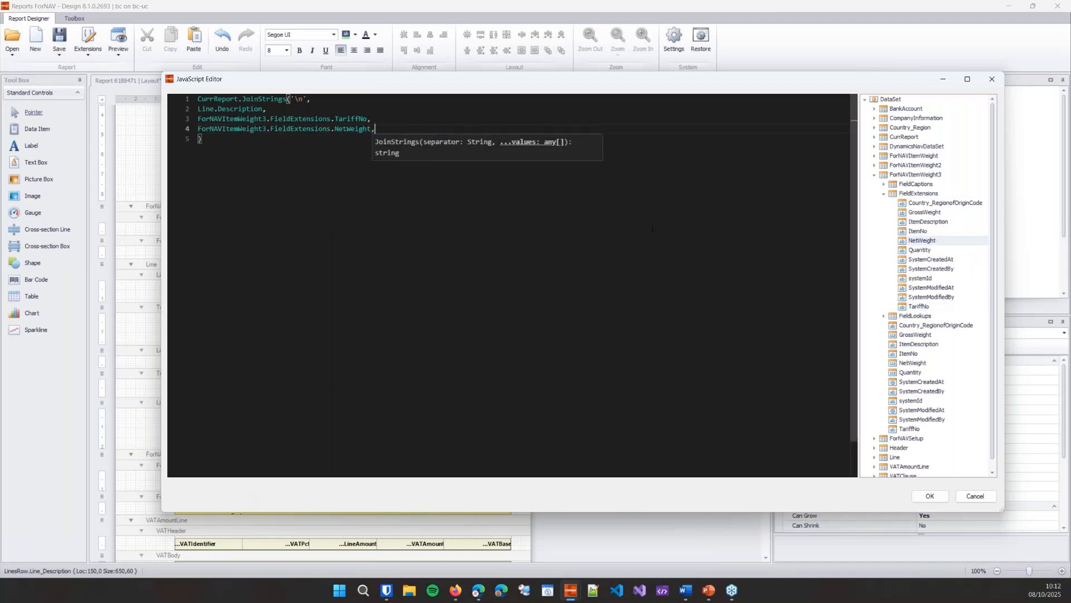
# Step: Begin another argument line with ForNAVItemWeight3.FieldCaptions.Country_RegionofOriginCode + ': ' +
pyautogui.press('Return')
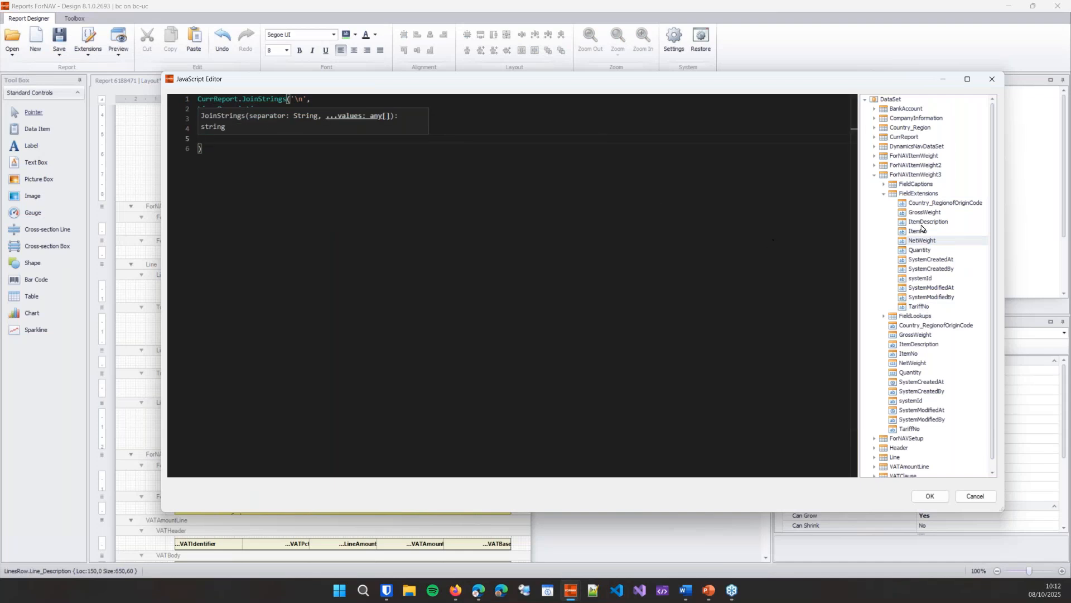
pyautogui.click(884, 194)
pyautogui.click(884, 184)
pyautogui.doubleClick(946, 194)
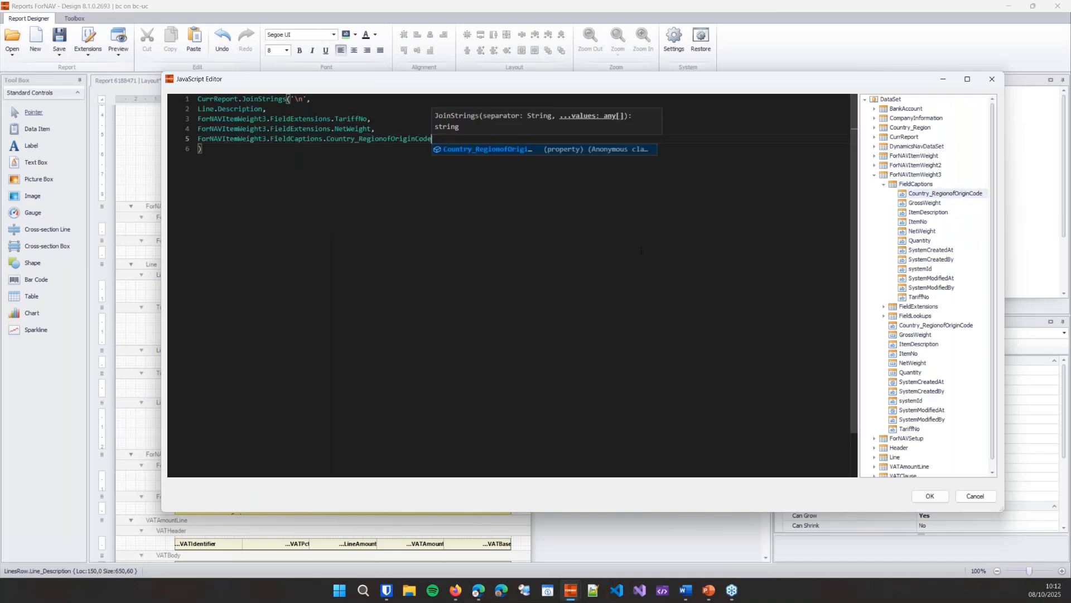
pyautogui.write('+')
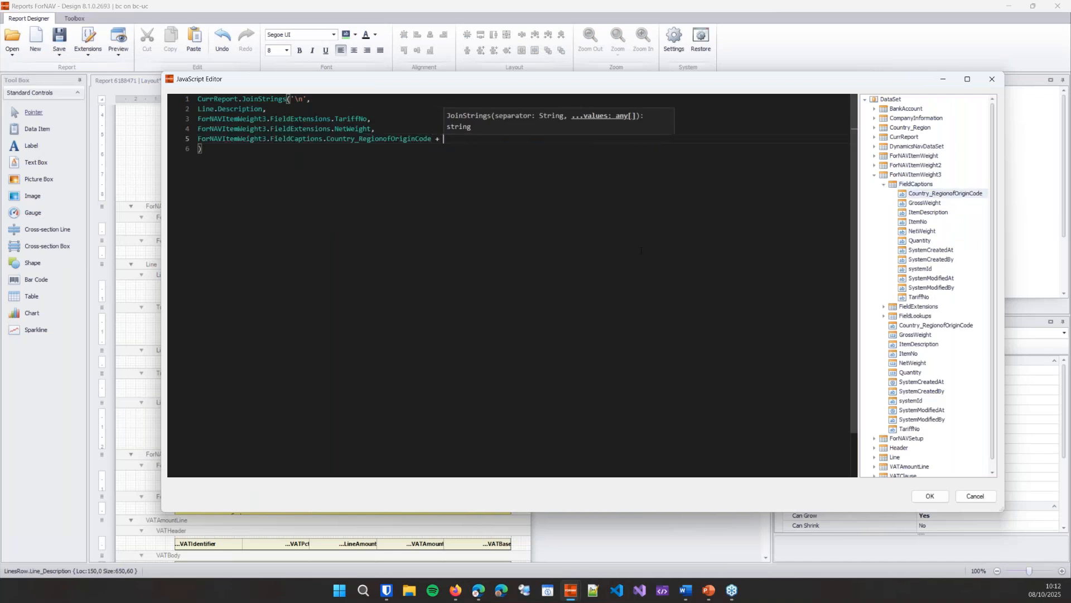
pyautogui.write(" ': ' +")
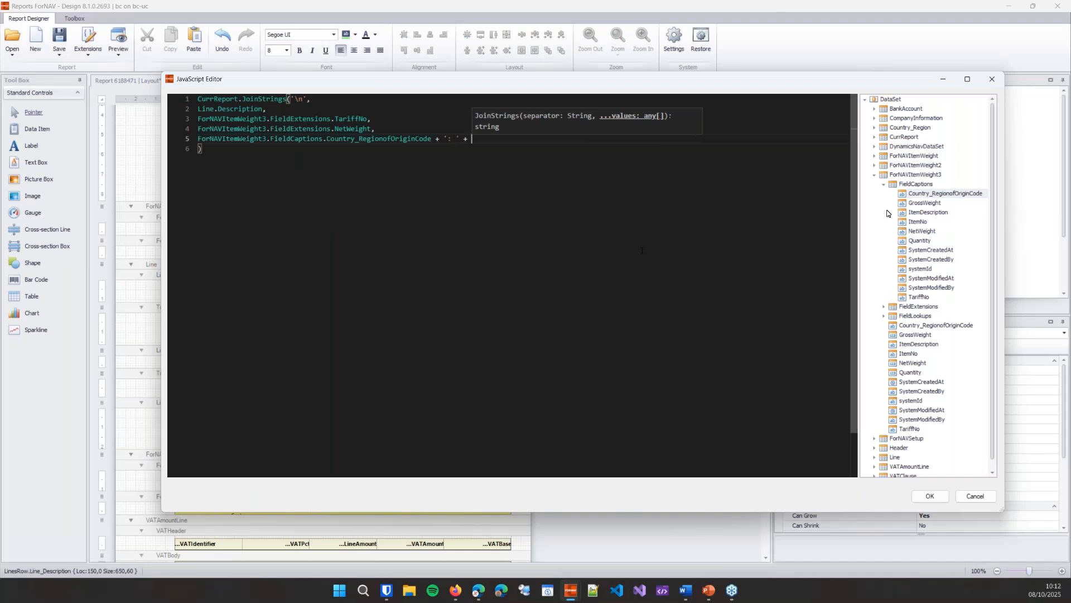
# Step: Append Country_Region.Name to the origin caption, auto-format the script and accept the expression
pyautogui.click(875, 174)
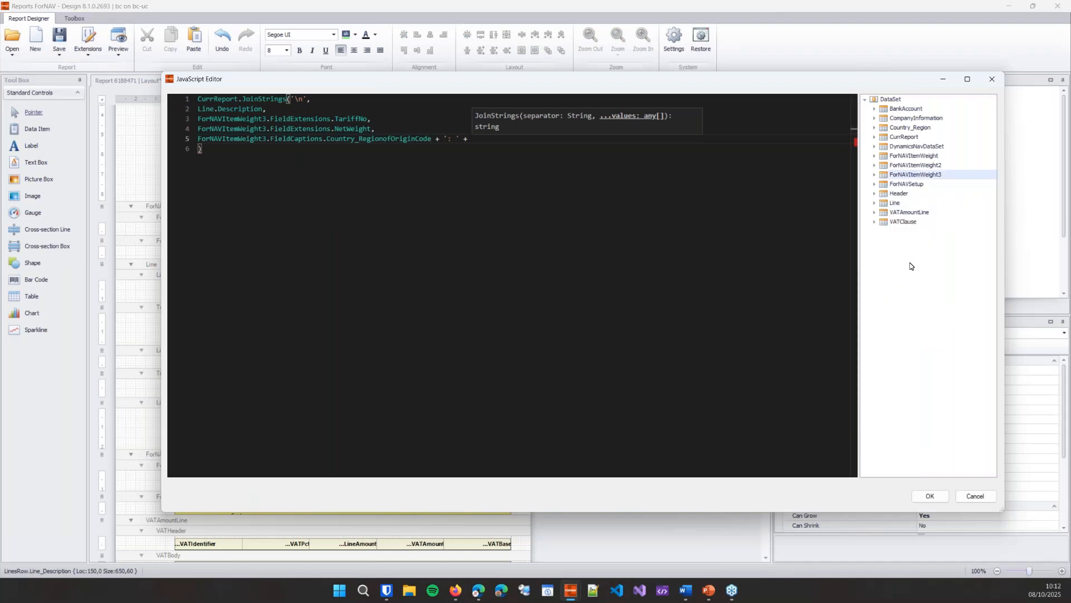
pyautogui.click(875, 127)
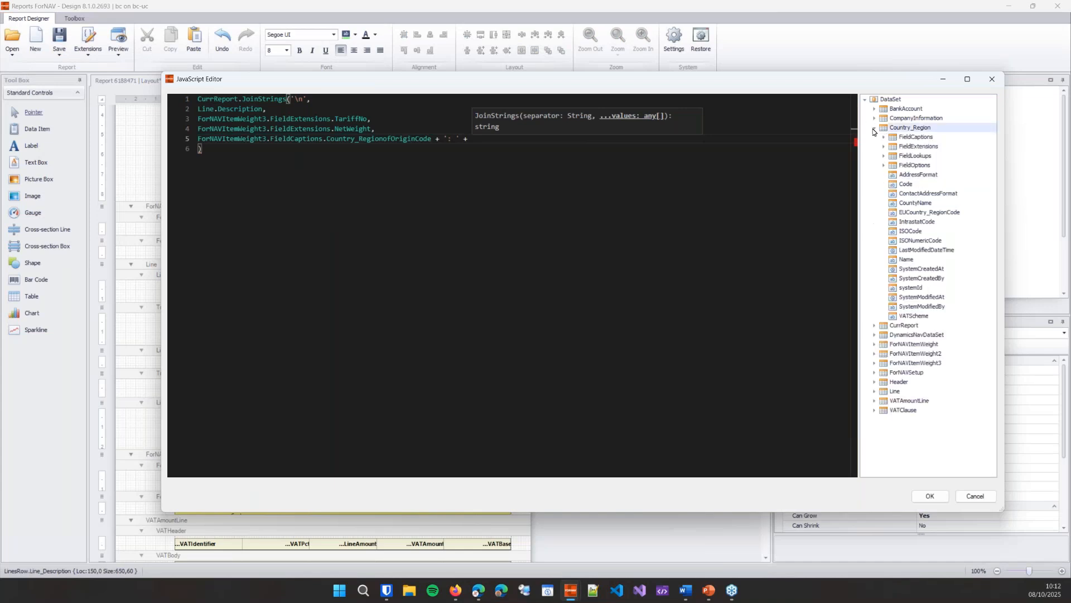
pyautogui.doubleClick(914, 258)
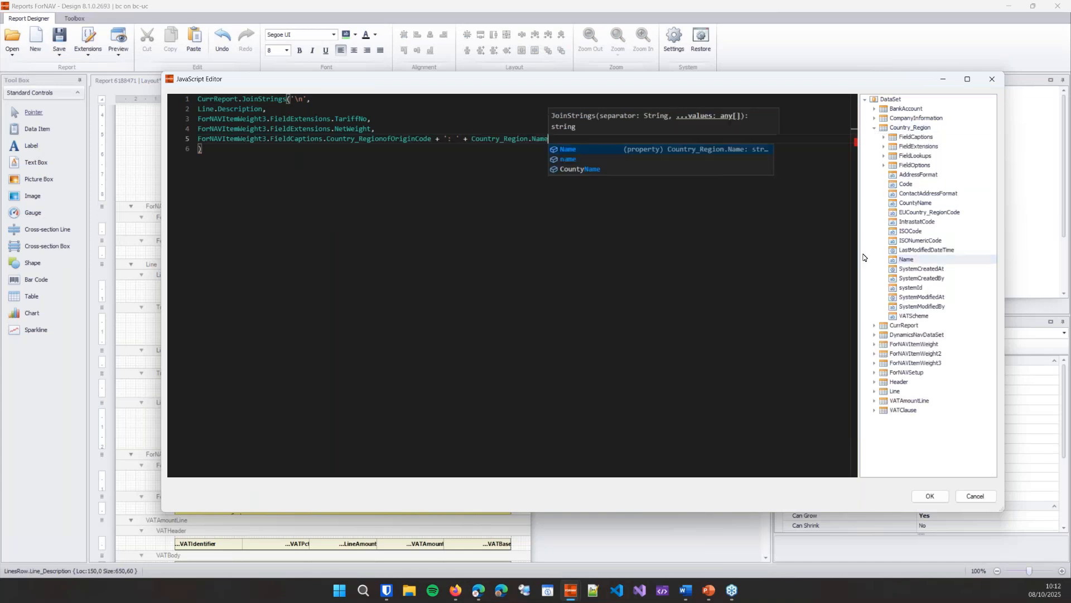
pyautogui.click(635, 245)
pyautogui.hotkey('alt', 'shift', 'f')
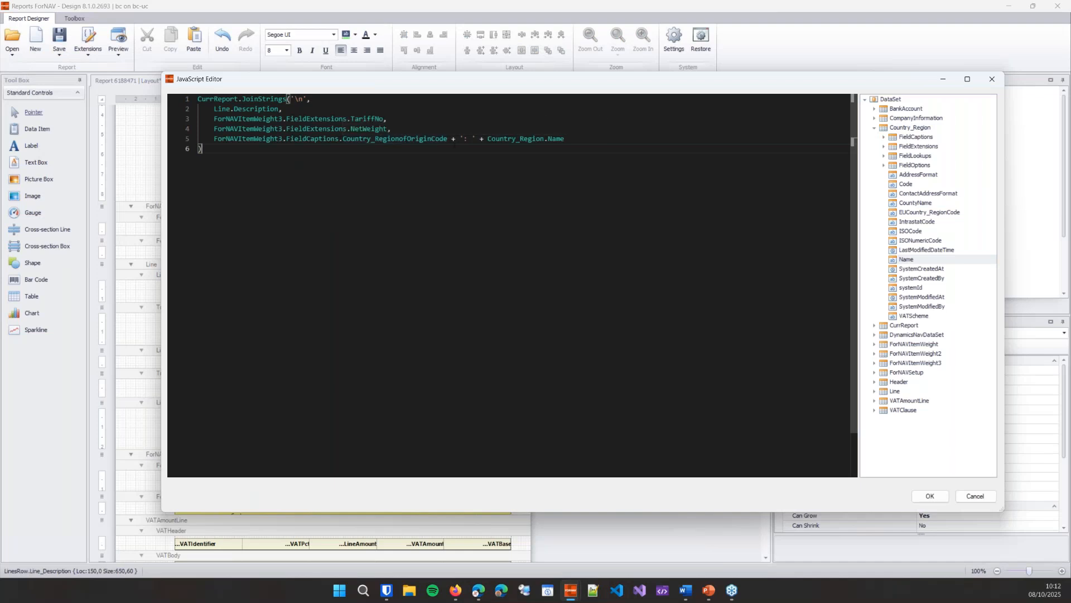
pyautogui.click(583, 139)
pyautogui.click(930, 496)
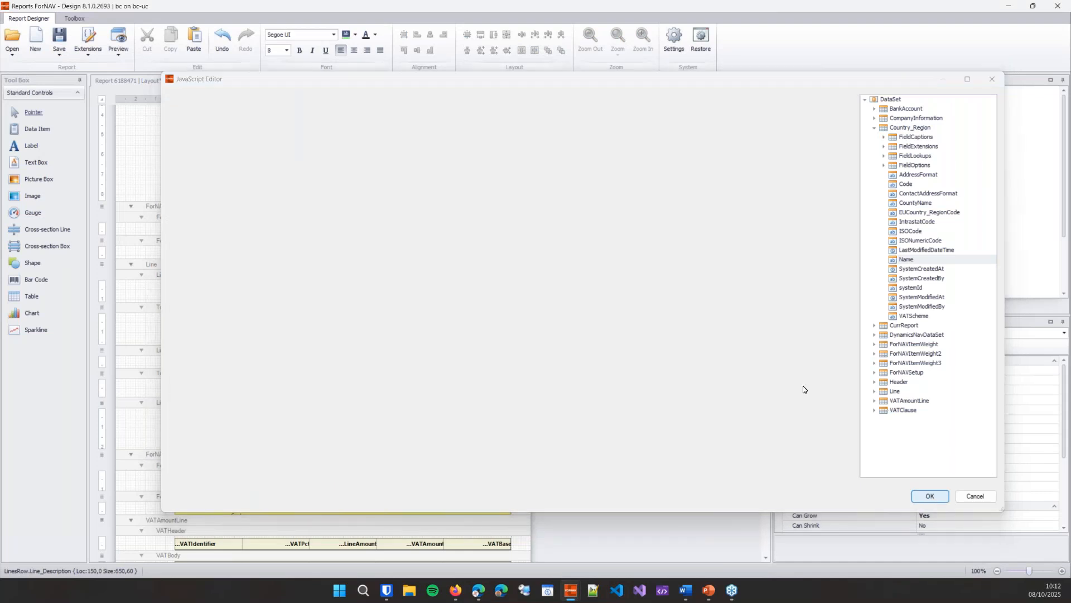
# Step: Set the background color of the LinesBody description cell to light cyan (128, 255, 255) and save the layout
pyautogui.click(356, 35)
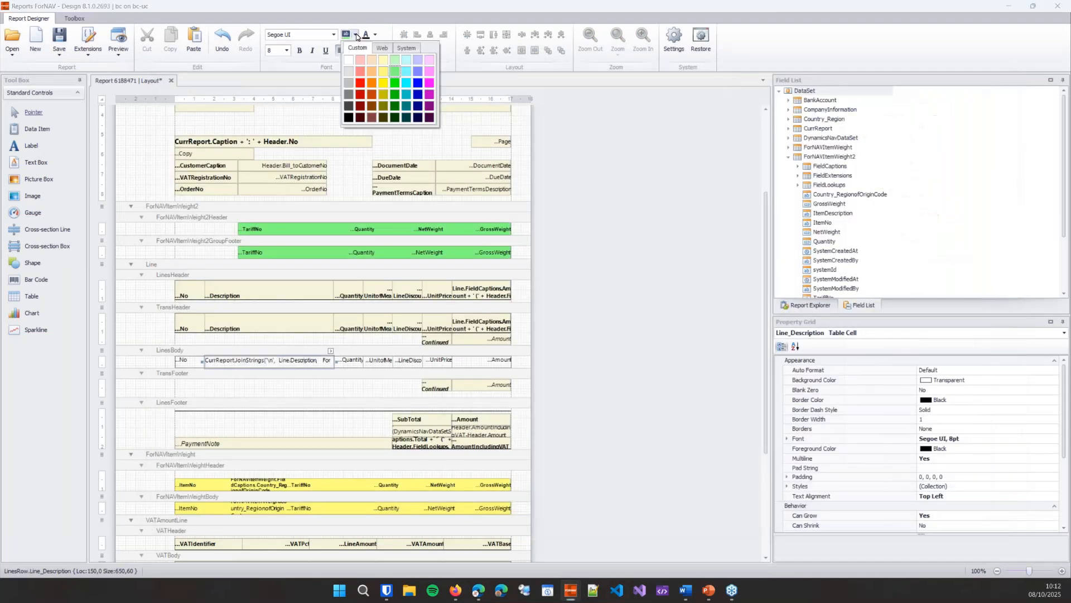
pyautogui.click(410, 76)
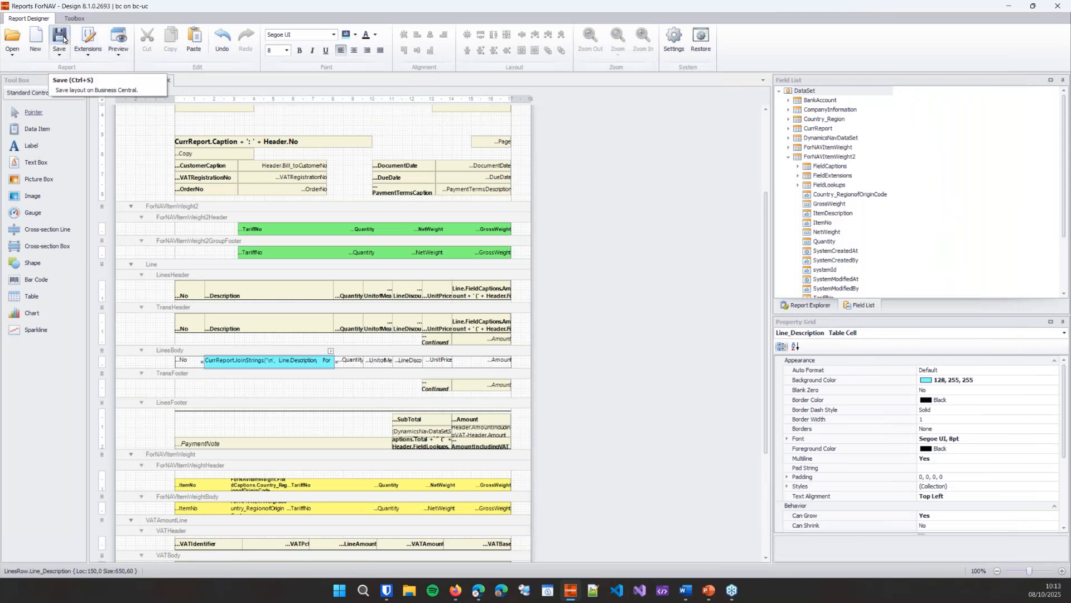
# Step: Switch to Business Central and preview the print confirmation of the open sales order with the existing filters
pyautogui.click(474, 595)
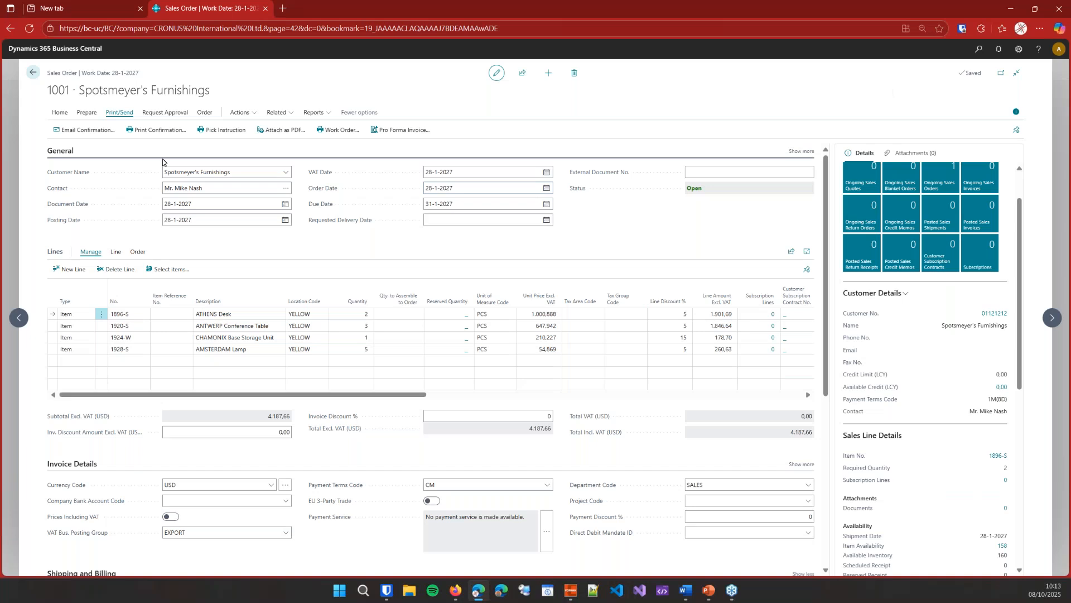
pyautogui.click(173, 132)
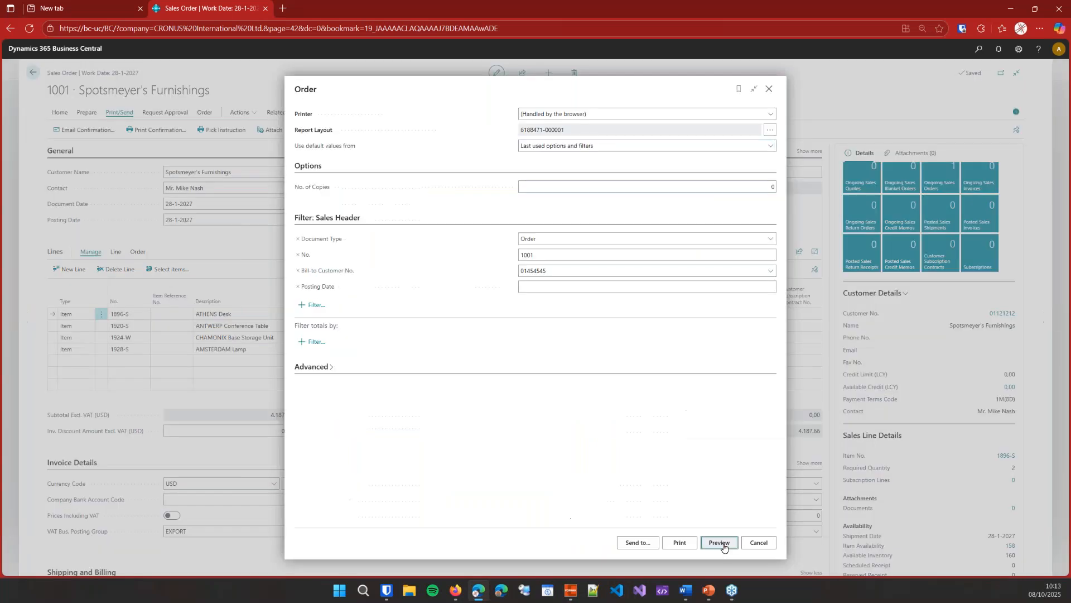
pyautogui.click(724, 542)
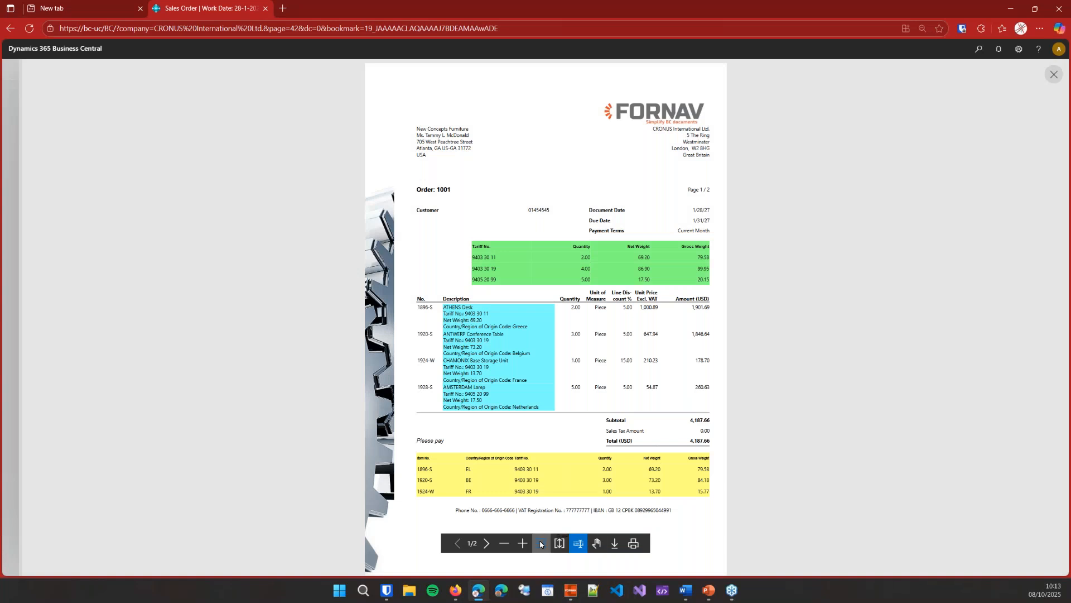
# Step: Fit the previewed order confirmation to page width and examine the tariff totals and the extended line descriptions
pyautogui.click(541, 544)
pyautogui.scroll(-6, 593, 465)
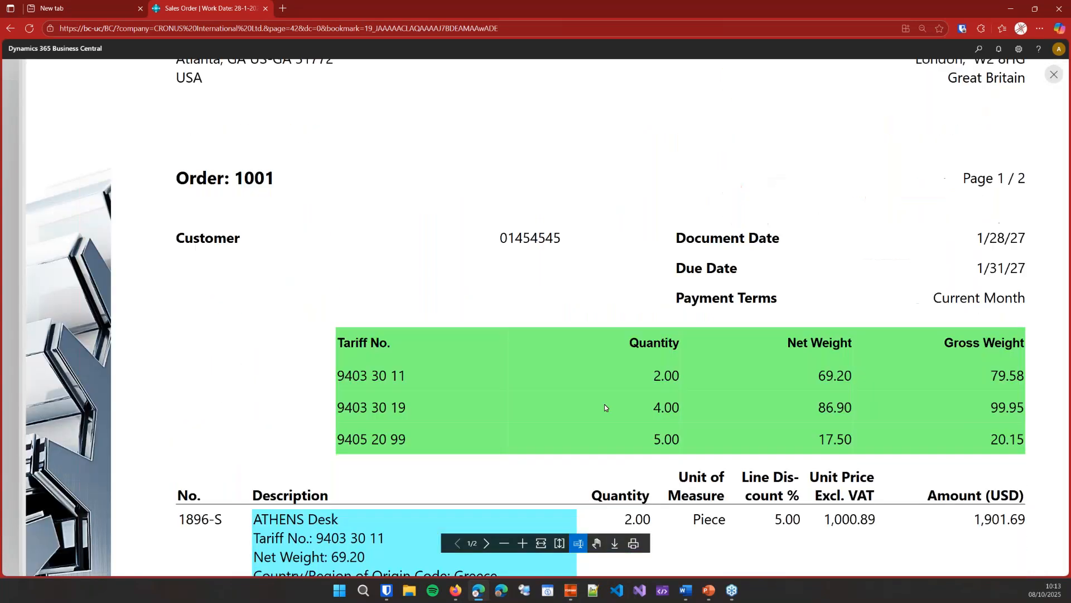
pyautogui.scroll(-4, 607, 399)
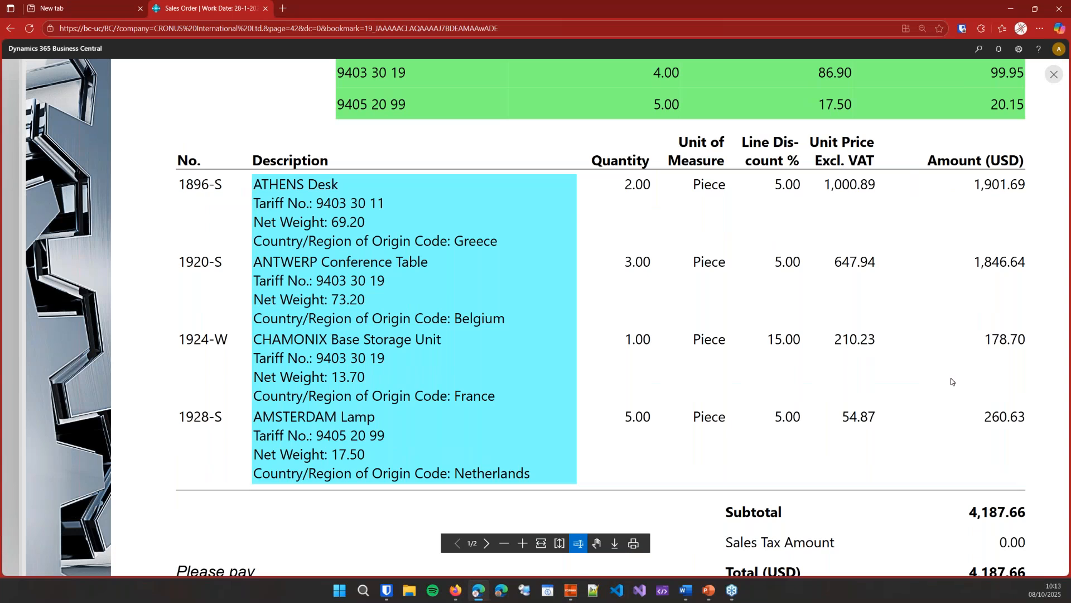
pyautogui.hotkey('alt', 'Tab')
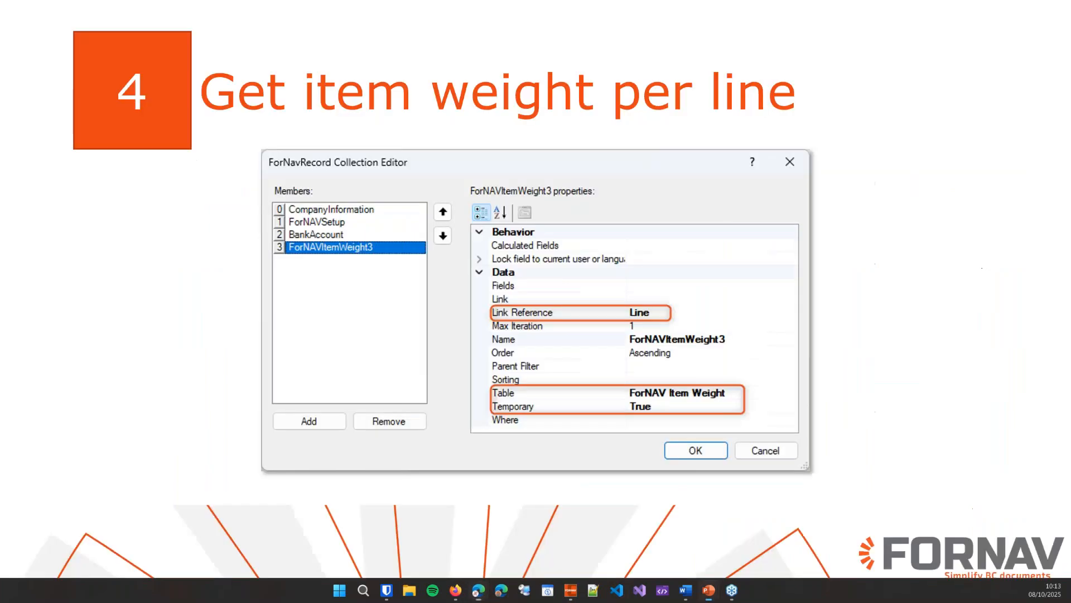